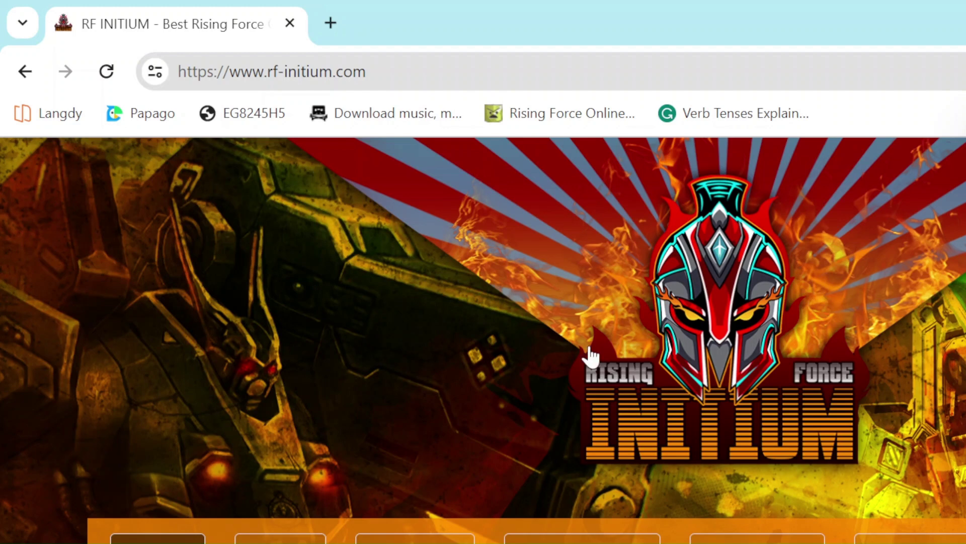
Load the site's /download/ page and highlight its notice to disable antivirus before downloading.
{"action": "left_click", "coordinate": [391, 71]}
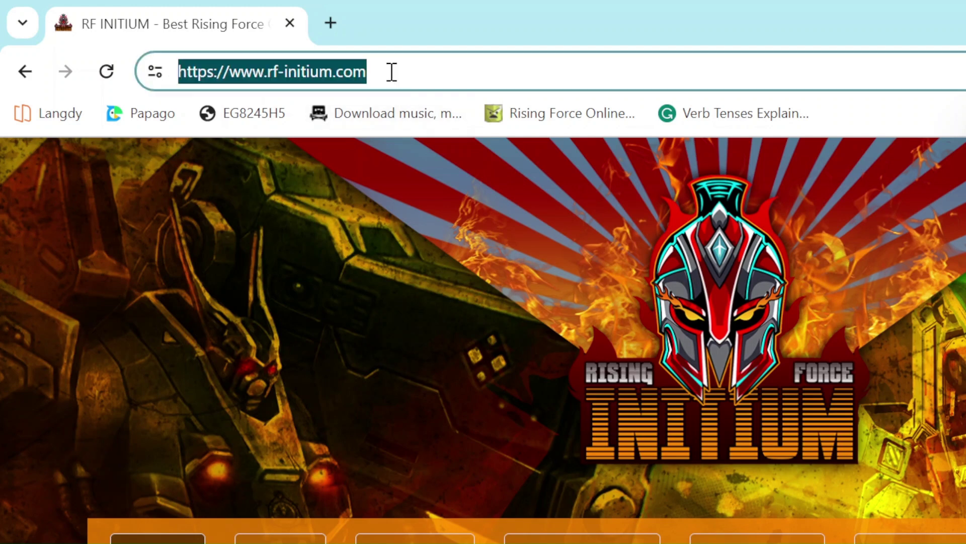
{"action": "left_click", "coordinate": [412, 78]}
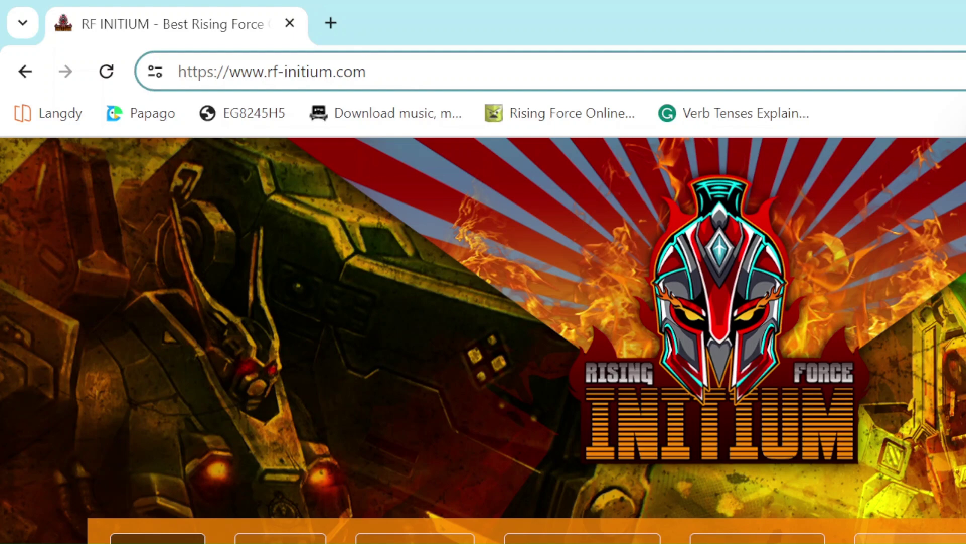
{"action": "left_click", "coordinate": [906, 538]}
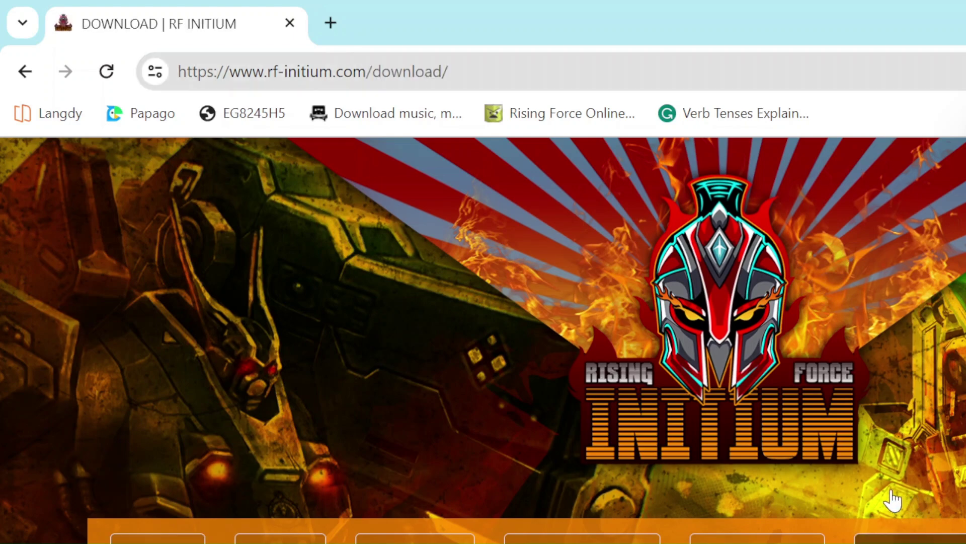
{"action": "scroll", "coordinate": [562, 499], "scroll_direction": "down", "scroll_amount": 3}
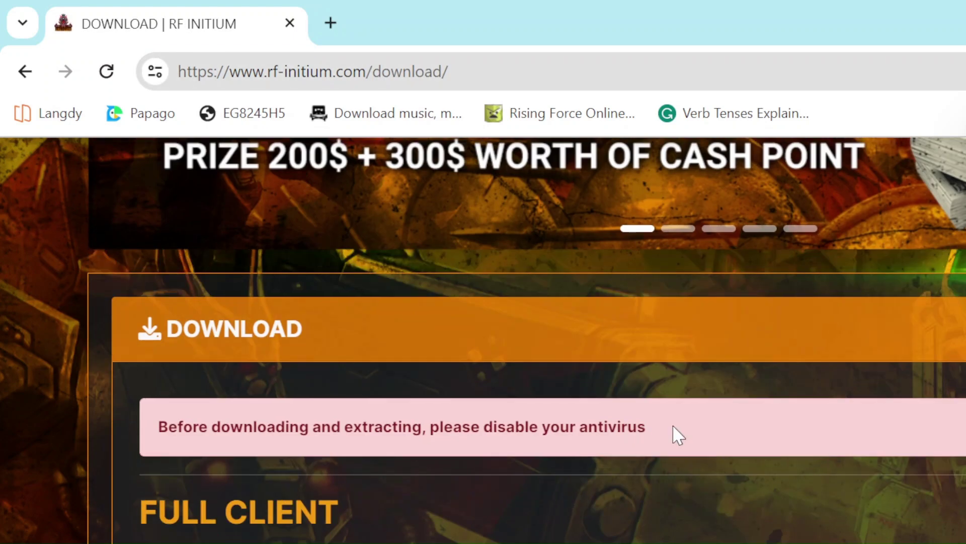
{"action": "scroll", "coordinate": [664, 419], "scroll_direction": "down", "scroll_amount": 2}
{"action": "left_click_drag", "start_coordinate": [649, 314], "coordinate": [157, 316]}
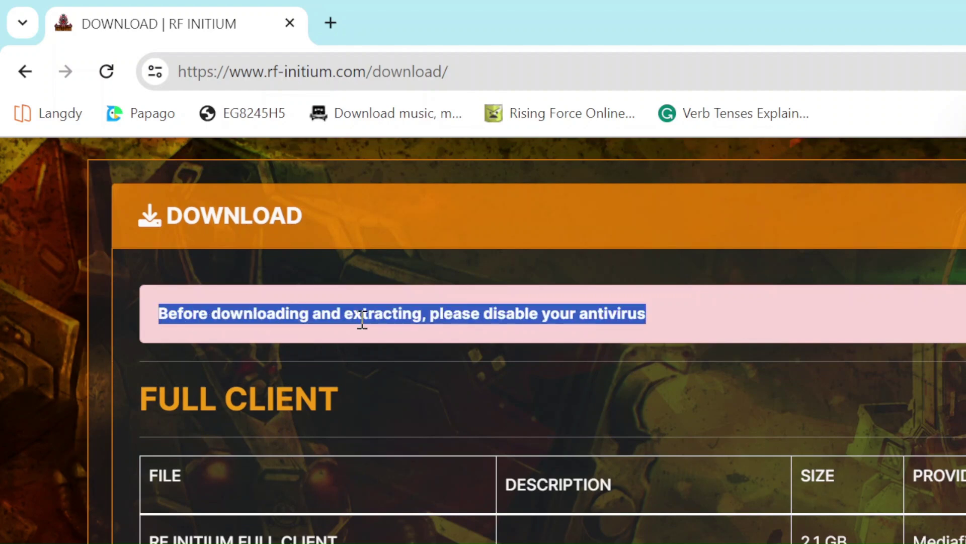
{"action": "left_click", "coordinate": [606, 330]}
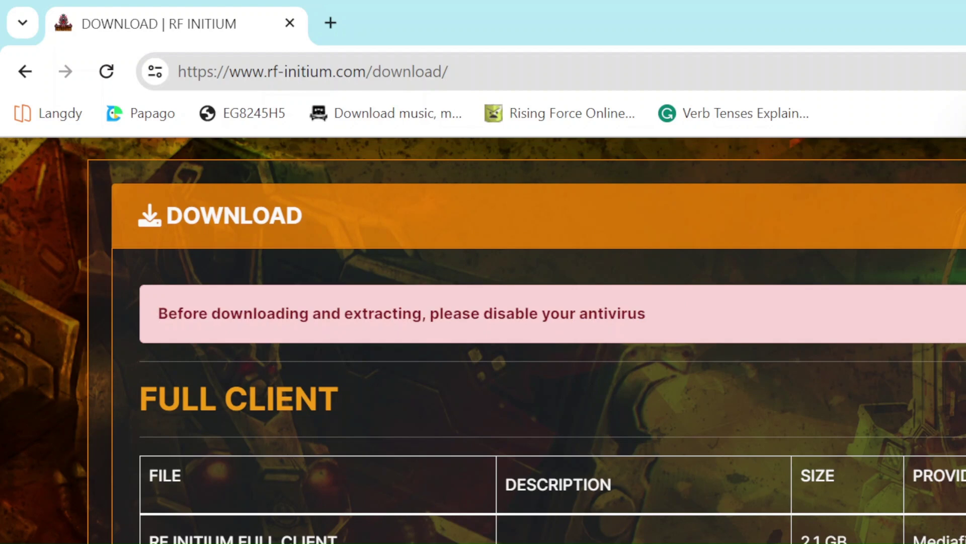
Switch Microsoft Defender real-time protection Off via Virus & threat protection settings.
{"action": "key", "text": "super"}
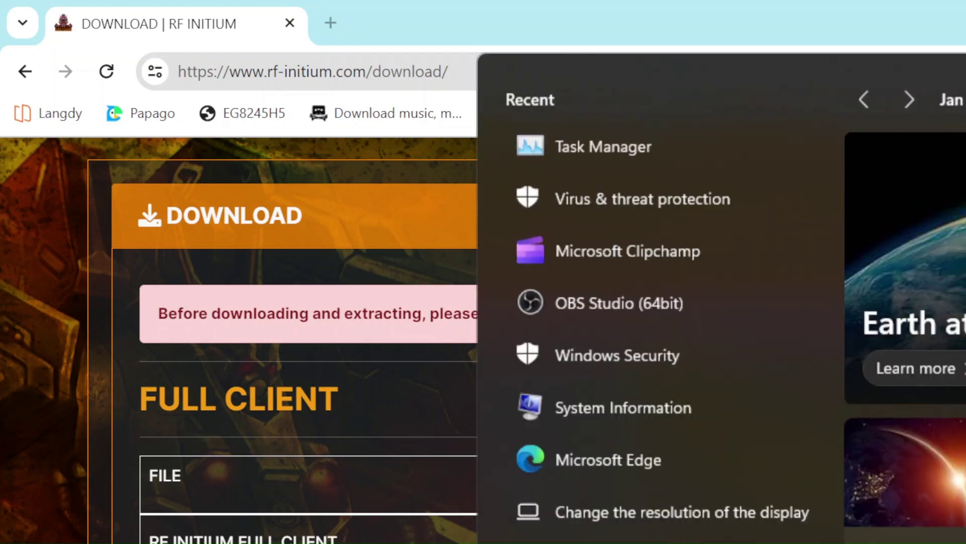
{"action": "type", "text": "ant"}
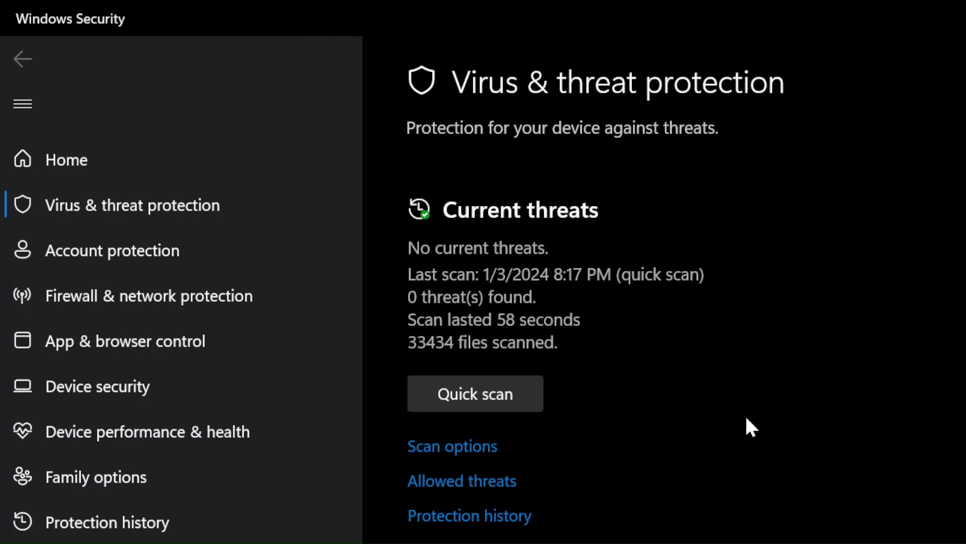
{"action": "scroll", "coordinate": [745, 418], "scroll_direction": "down", "scroll_amount": 5}
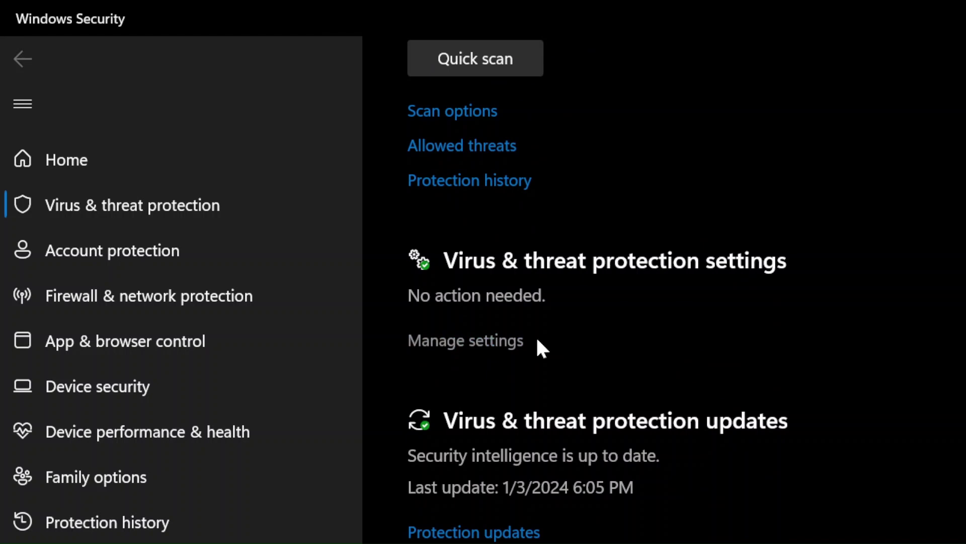
{"action": "scroll", "coordinate": [624, 409], "scroll_direction": "up", "scroll_amount": 5}
{"action": "scroll", "coordinate": [604, 388], "scroll_direction": "down", "scroll_amount": 5}
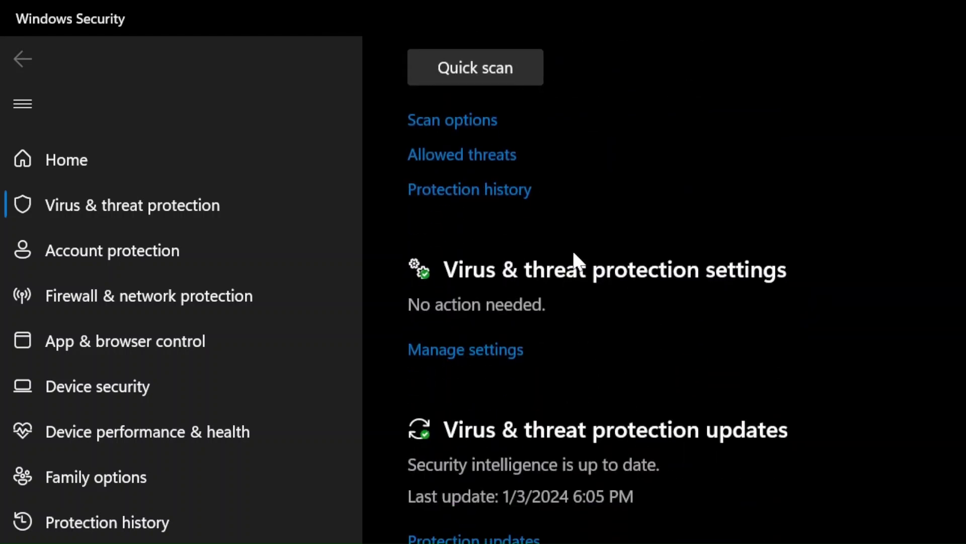
{"action": "scroll", "coordinate": [652, 285], "scroll_direction": "up", "scroll_amount": 1}
{"action": "scroll", "coordinate": [596, 431], "scroll_direction": "down", "scroll_amount": 1}
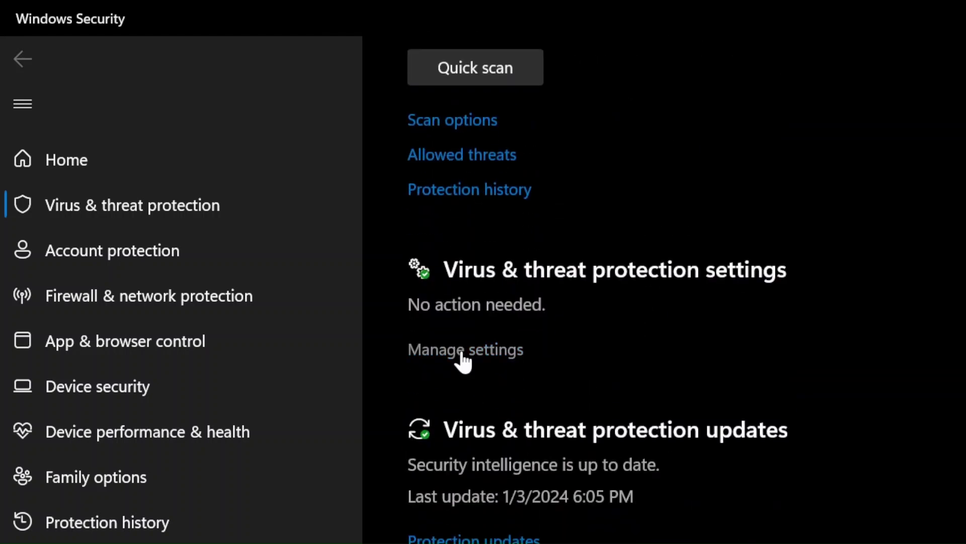
{"action": "left_click", "coordinate": [466, 350]}
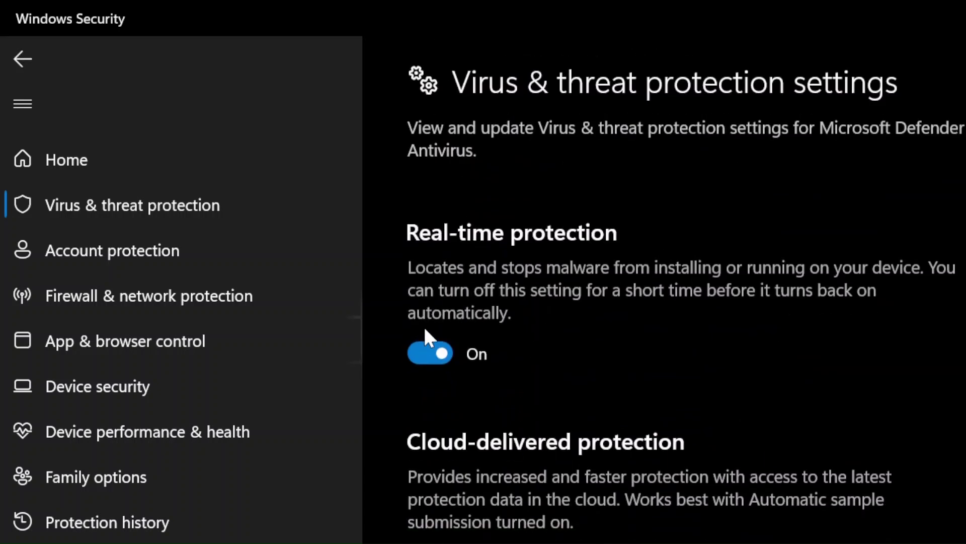
{"action": "left_click", "coordinate": [421, 355]}
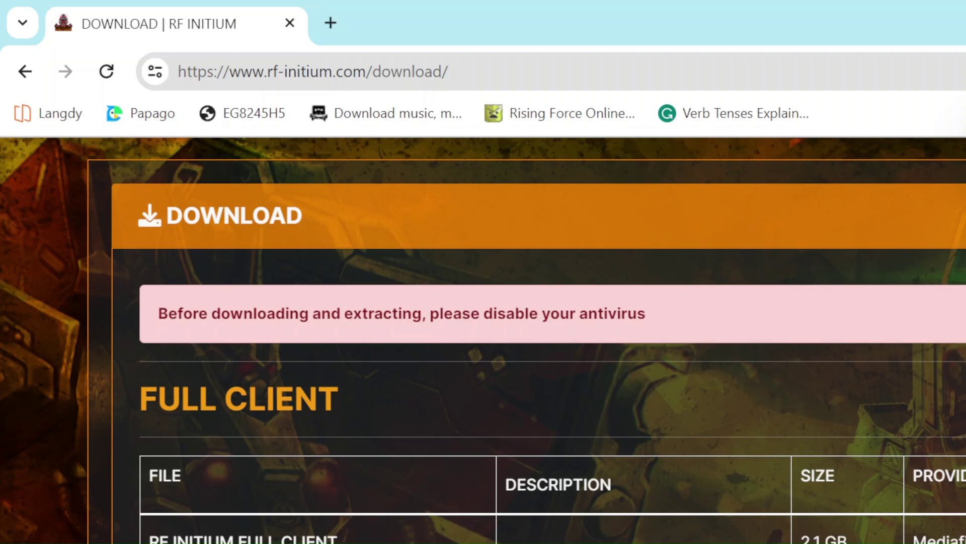
View the RF INITIUM FULL CLIENT.7z Drive tab and the Downloads folder, then return to the download page.
{"action": "left_click", "coordinate": [955, 534]}
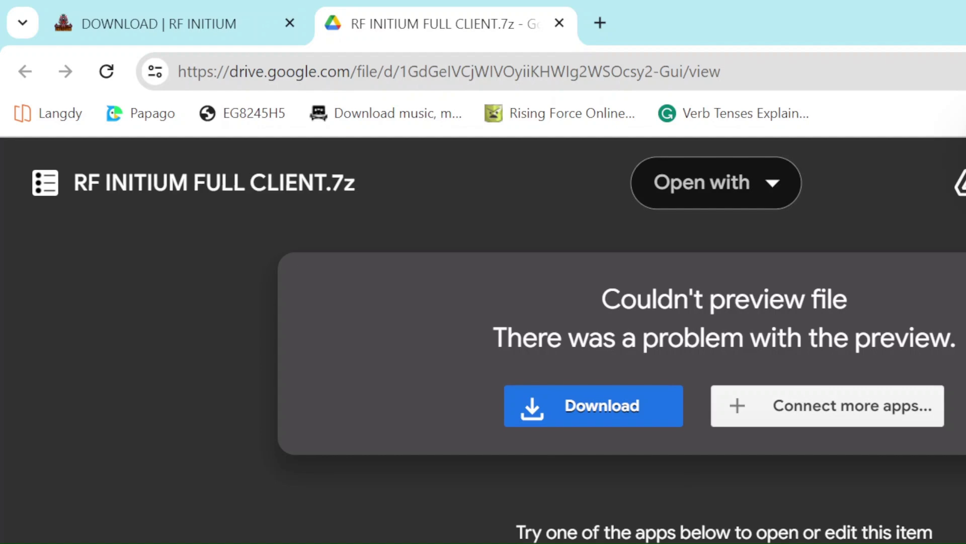
{"action": "key", "text": "super+e"}
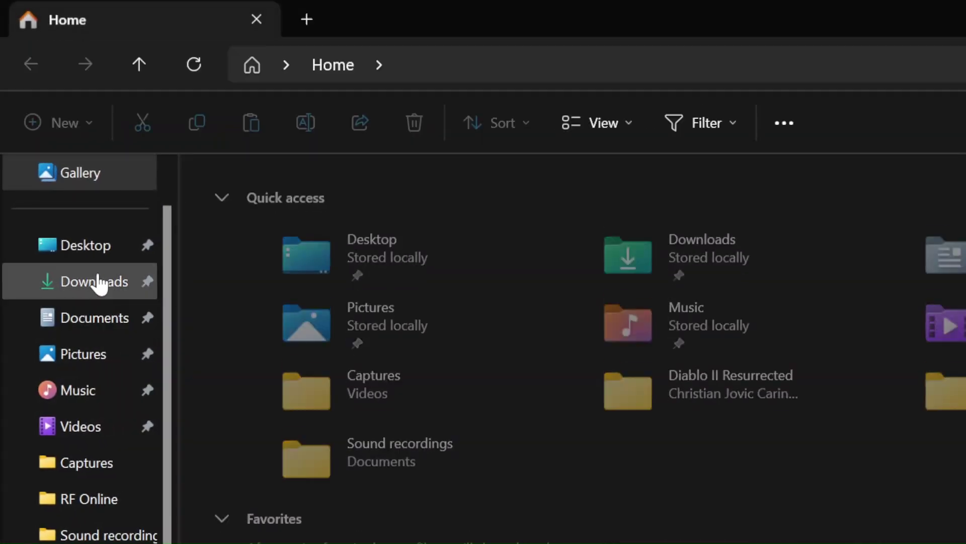
{"action": "left_click", "coordinate": [99, 285]}
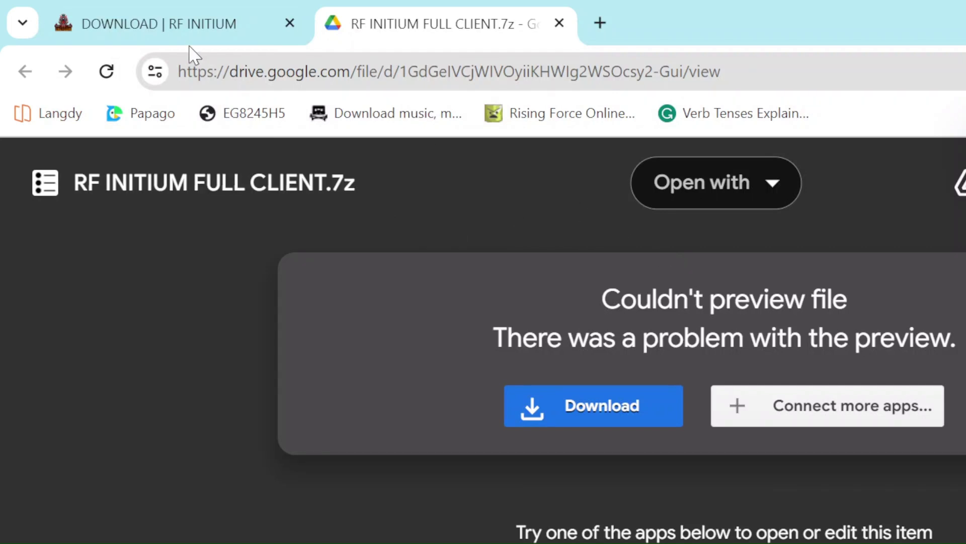
{"action": "left_click", "coordinate": [190, 26]}
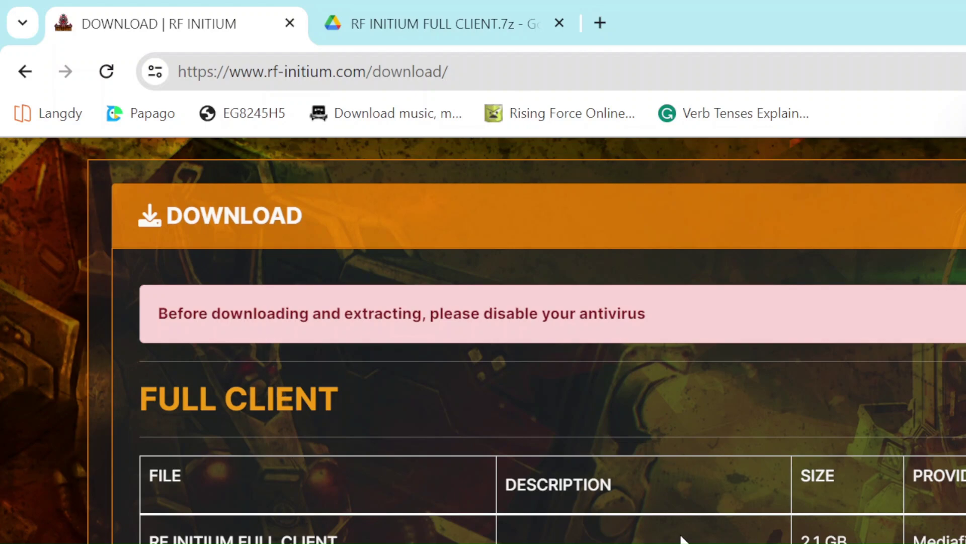
{"action": "scroll", "coordinate": [682, 537], "scroll_direction": "down", "scroll_amount": 3}
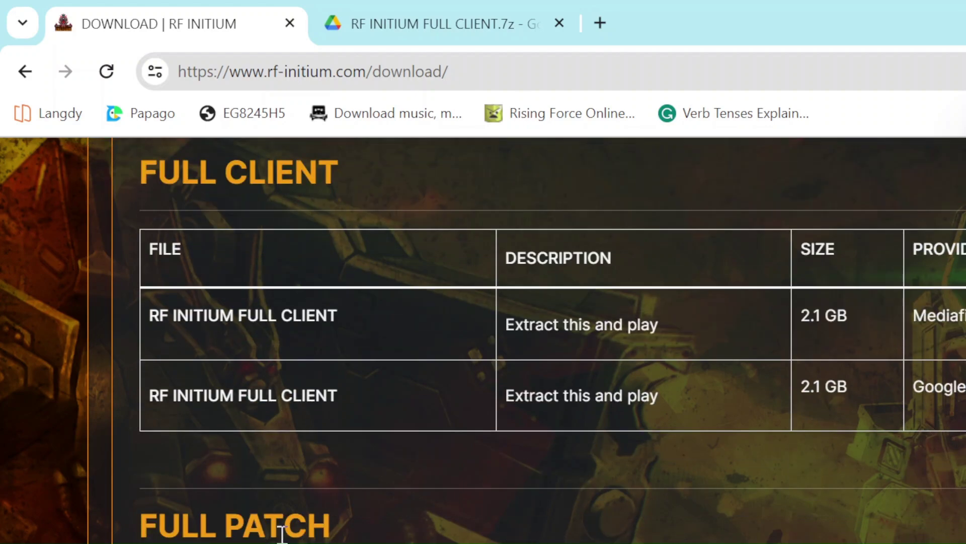
{"action": "scroll", "coordinate": [283, 460], "scroll_direction": "down", "scroll_amount": 2}
{"action": "scroll", "coordinate": [299, 483], "scroll_direction": "down", "scroll_amount": 1}
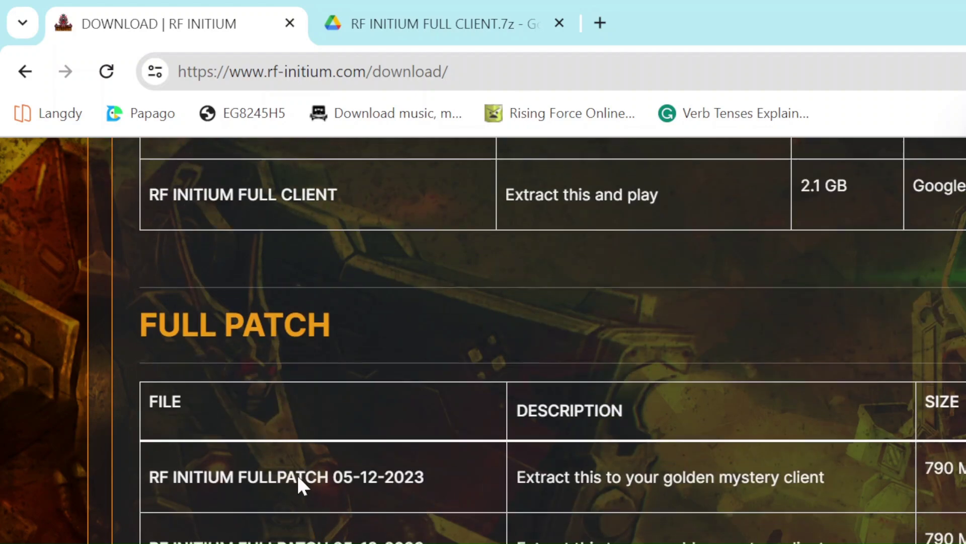
{"action": "scroll", "coordinate": [340, 424], "scroll_direction": "down", "scroll_amount": 2}
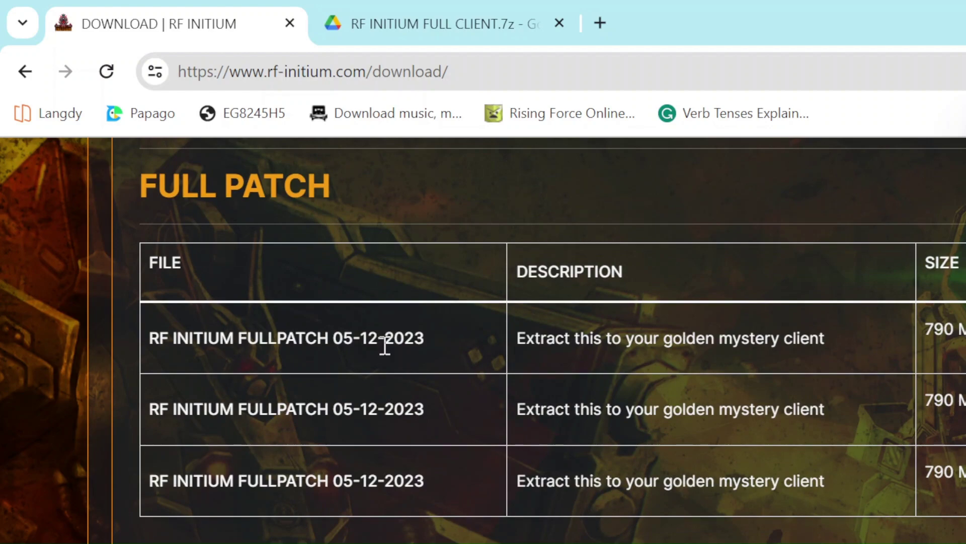
{"action": "scroll", "coordinate": [642, 453], "scroll_direction": "down", "scroll_amount": 2}
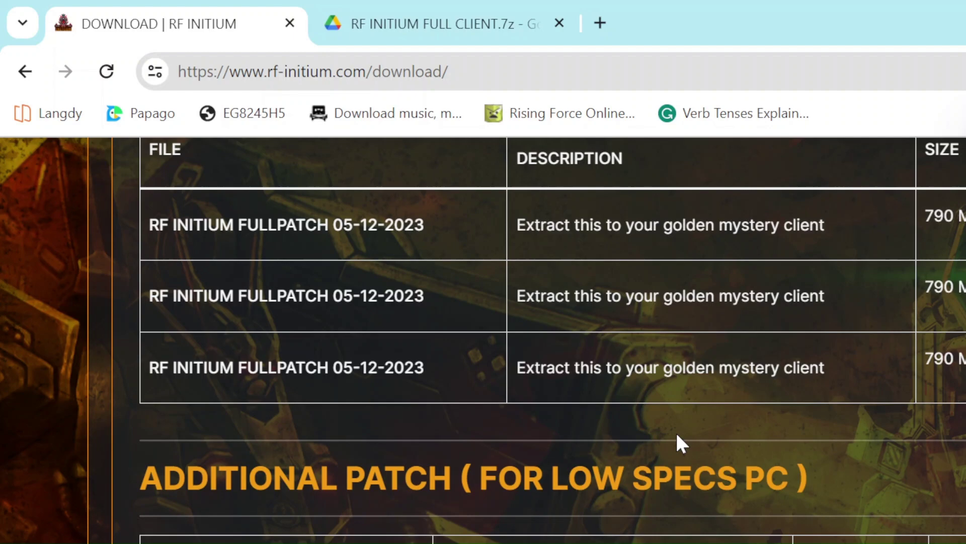
{"action": "scroll", "coordinate": [539, 453], "scroll_direction": "up", "scroll_amount": 3}
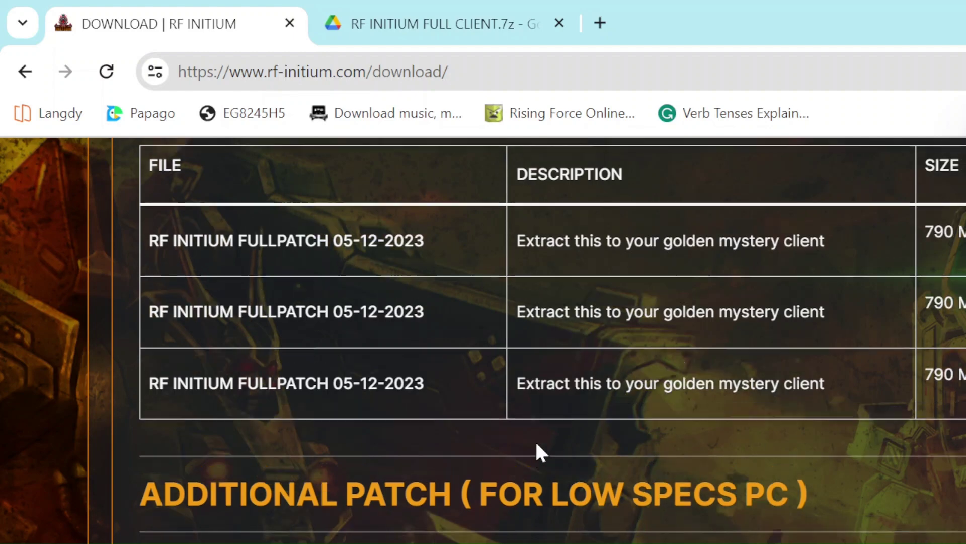
{"action": "scroll", "coordinate": [377, 430], "scroll_direction": "down", "scroll_amount": 4}
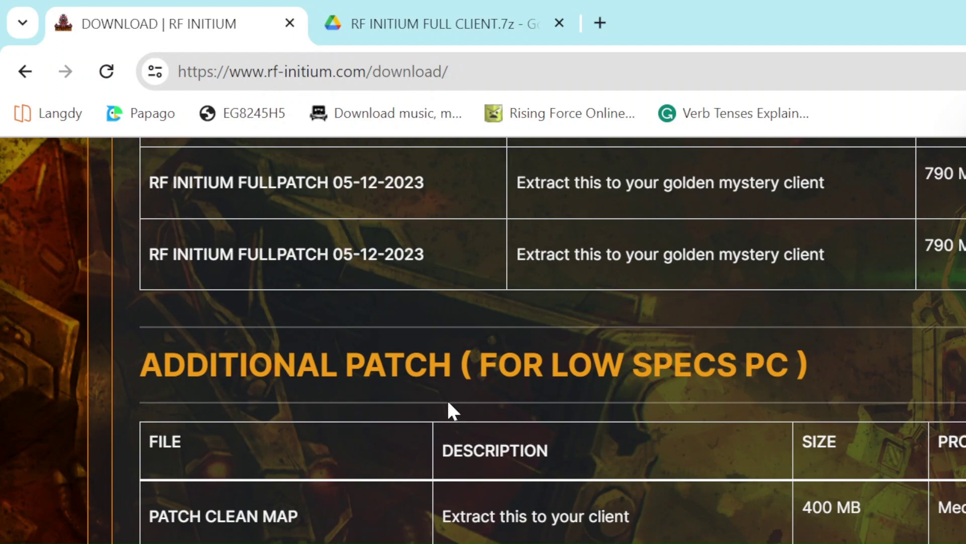
{"action": "scroll", "coordinate": [847, 471], "scroll_direction": "down", "scroll_amount": 2}
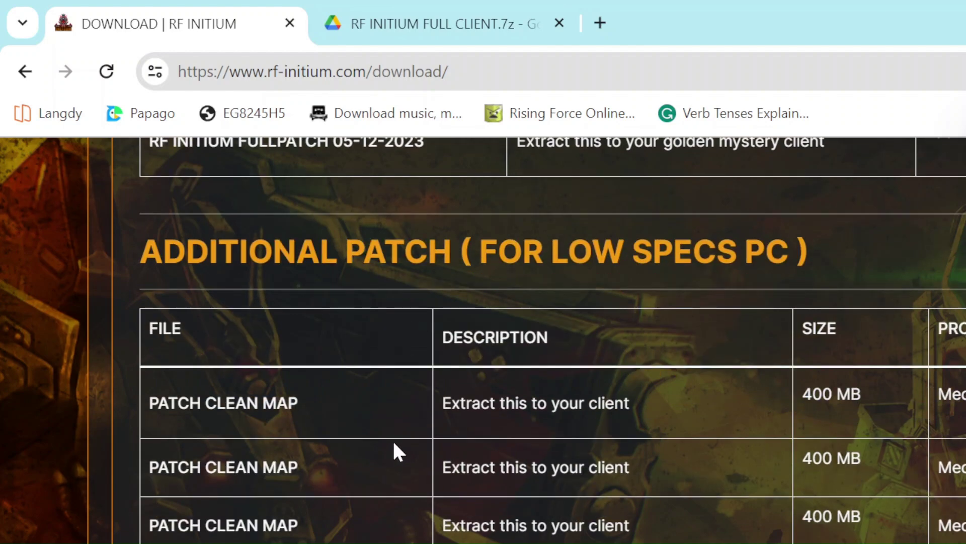
{"action": "scroll", "coordinate": [322, 463], "scroll_direction": "down", "scroll_amount": 3}
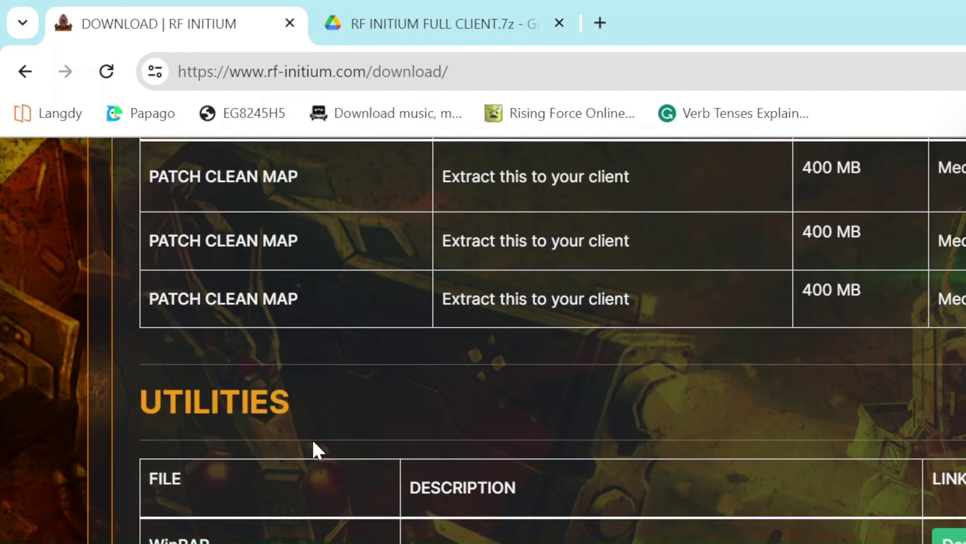
{"action": "scroll", "coordinate": [371, 436], "scroll_direction": "down", "scroll_amount": 3}
{"action": "scroll", "coordinate": [403, 429], "scroll_direction": "up", "scroll_amount": 3}
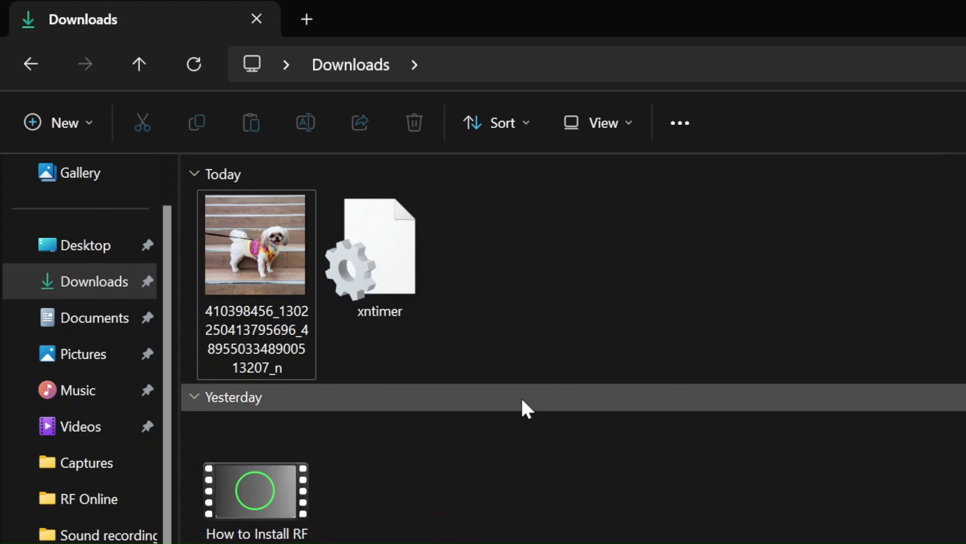
{"action": "scroll", "coordinate": [523, 412], "scroll_direction": "down", "scroll_amount": 3}
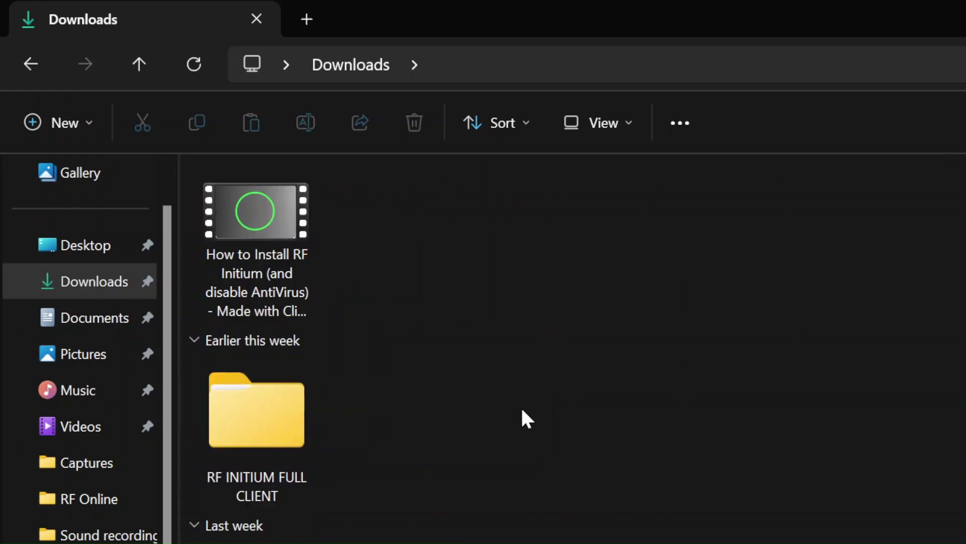
{"action": "scroll", "coordinate": [375, 483], "scroll_direction": "down", "scroll_amount": 3}
{"action": "scroll", "coordinate": [271, 417], "scroll_direction": "up", "scroll_amount": 3}
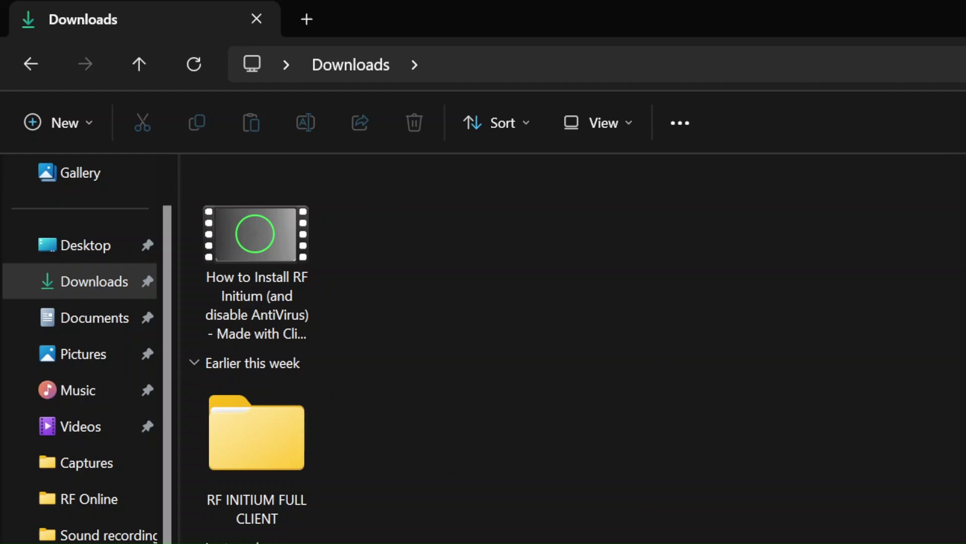
{"action": "scroll", "coordinate": [256, 393], "scroll_direction": "down", "scroll_amount": 3}
{"action": "scroll", "coordinate": [227, 378], "scroll_direction": "down", "scroll_amount": 5}
{"action": "scroll", "coordinate": [237, 409], "scroll_direction": "up", "scroll_amount": 8}
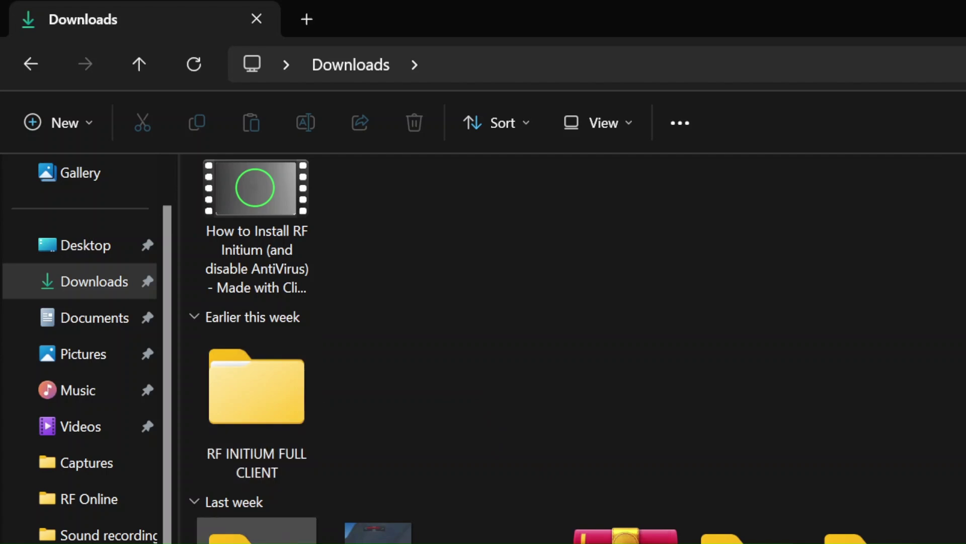
Browse into the RF INITIUM FULL CLIENT archive and try to launch RF_INITIUM from inside it.
{"action": "double_click", "coordinate": [257, 533]}
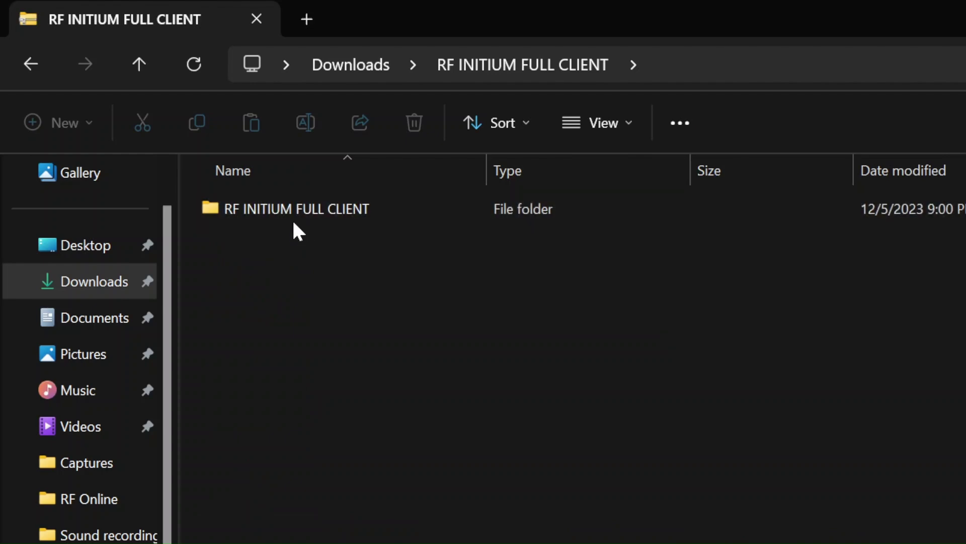
{"action": "double_click", "coordinate": [303, 216]}
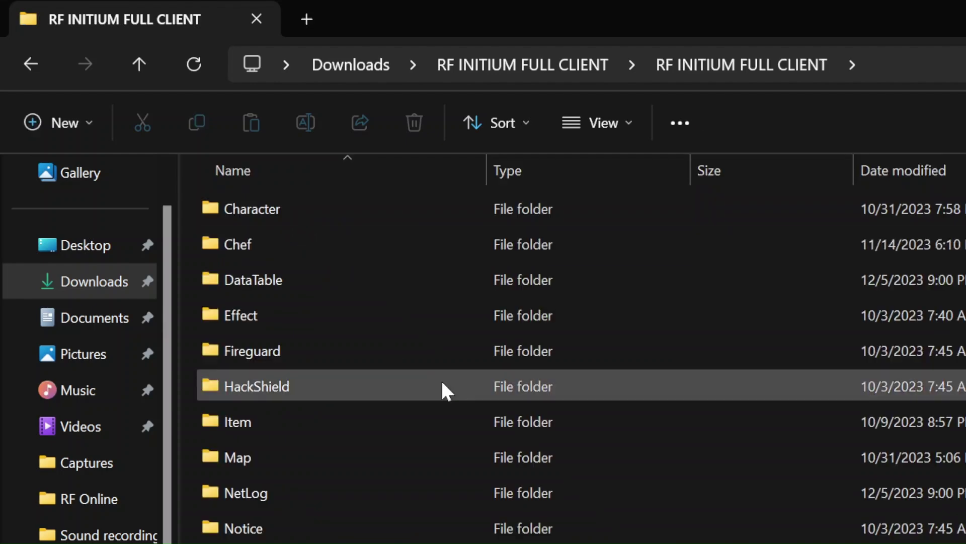
{"action": "scroll", "coordinate": [440, 378], "scroll_direction": "down", "scroll_amount": 5}
{"action": "scroll", "coordinate": [352, 540], "scroll_direction": "down", "scroll_amount": 2}
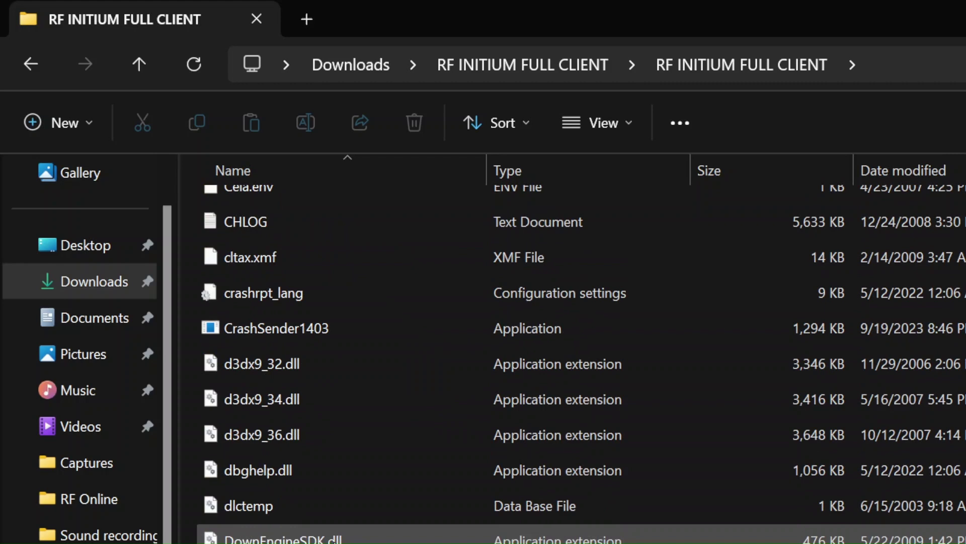
{"action": "scroll", "coordinate": [351, 539], "scroll_direction": "down", "scroll_amount": 2}
{"action": "scroll", "coordinate": [352, 540], "scroll_direction": "down", "scroll_amount": 2}
{"action": "scroll", "coordinate": [351, 540], "scroll_direction": "down", "scroll_amount": 1}
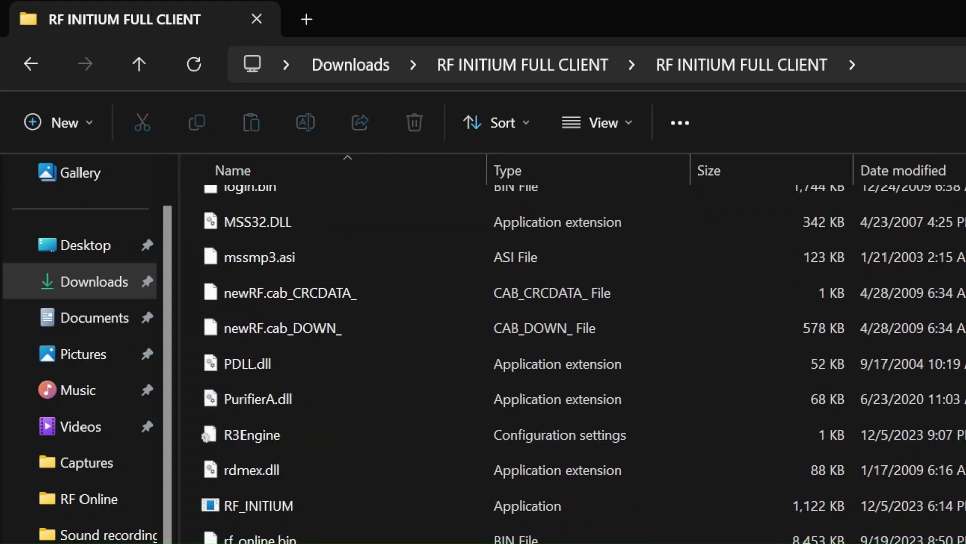
{"action": "left_click", "coordinate": [271, 510]}
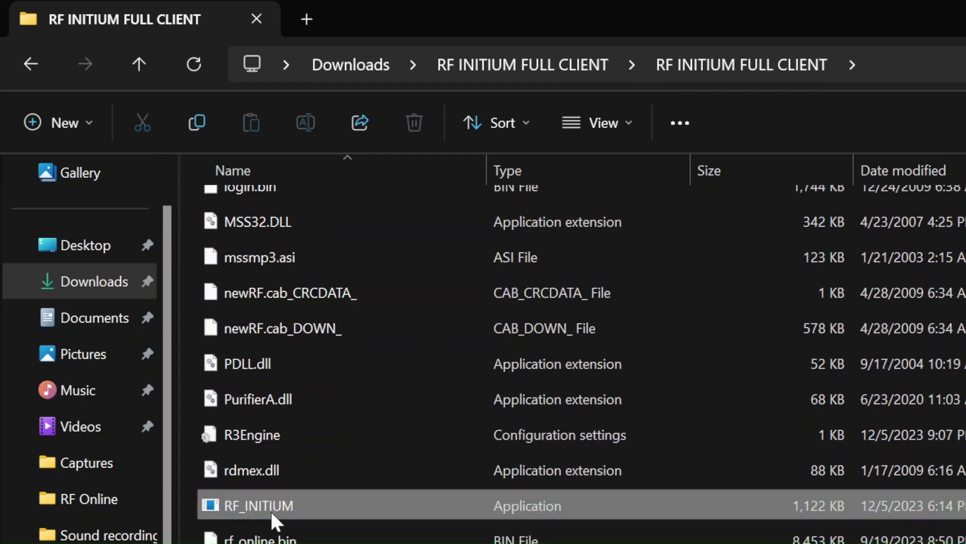
{"action": "double_click", "coordinate": [270, 510]}
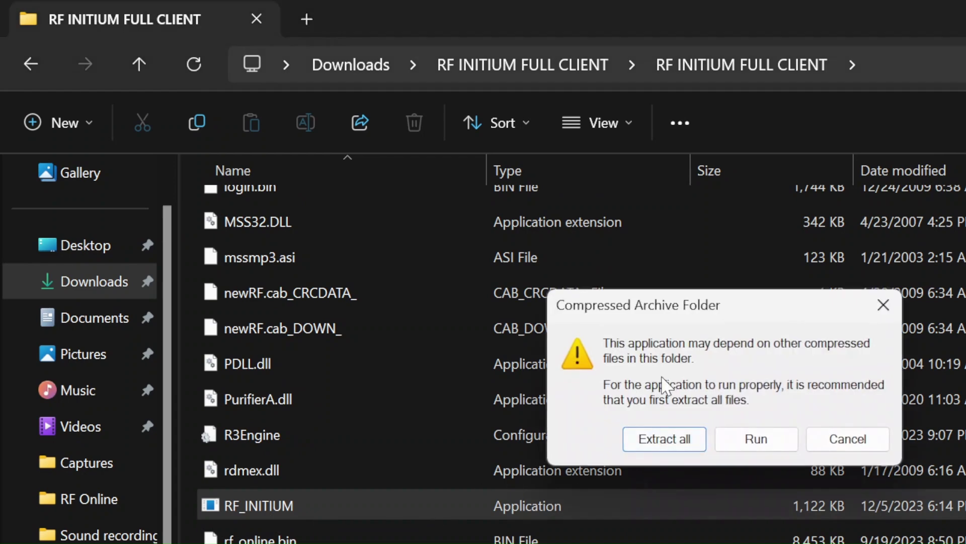
Run Extract all to the suggested Downloads folder, dismiss the duplicate-file conflict and go back.
{"action": "left_click", "coordinate": [665, 446]}
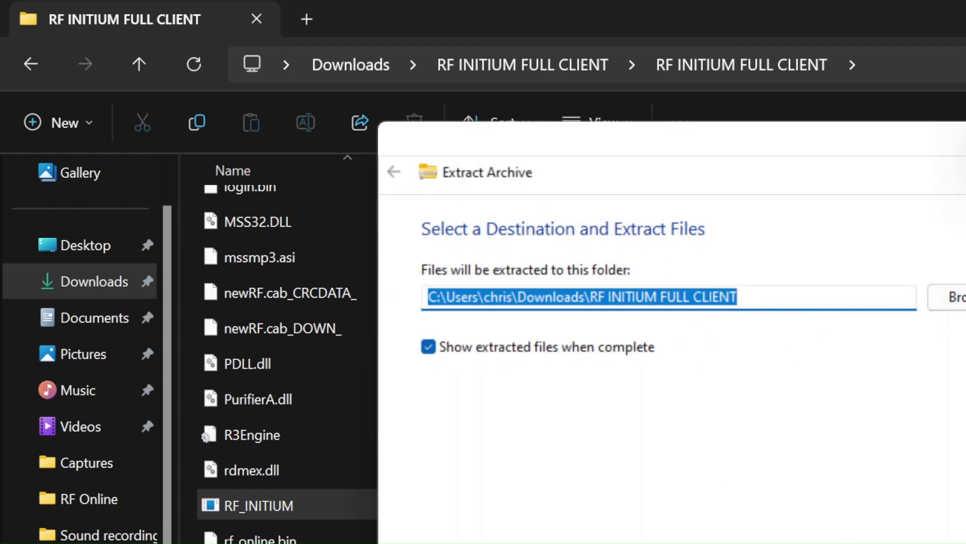
{"action": "key", "text": "Return"}
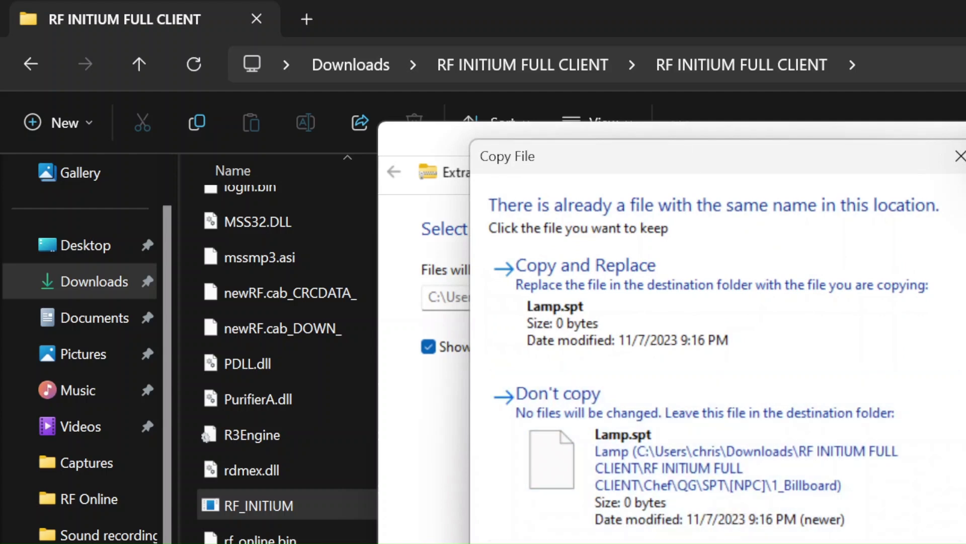
{"action": "key", "text": "Escape"}
{"action": "key", "text": "Return"}
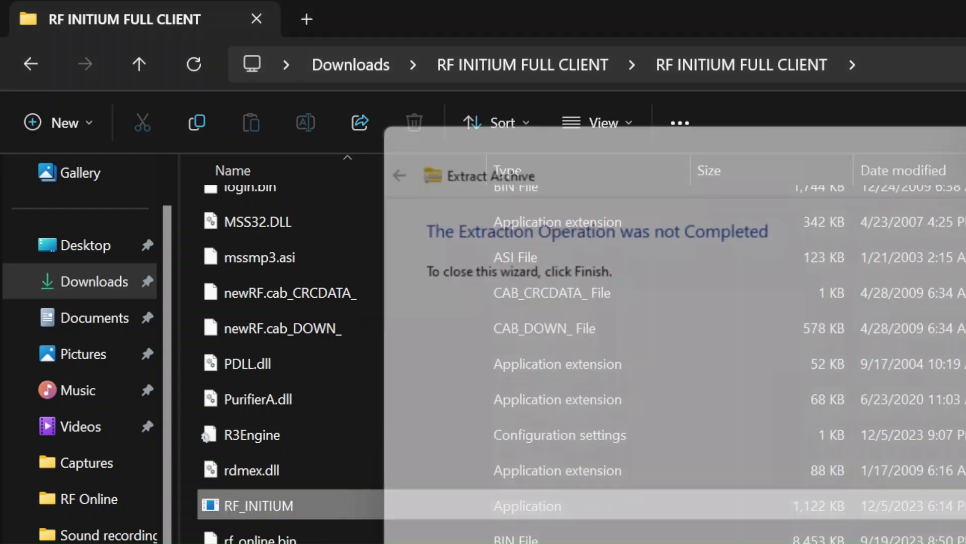
{"action": "key", "text": "BackSpace"}
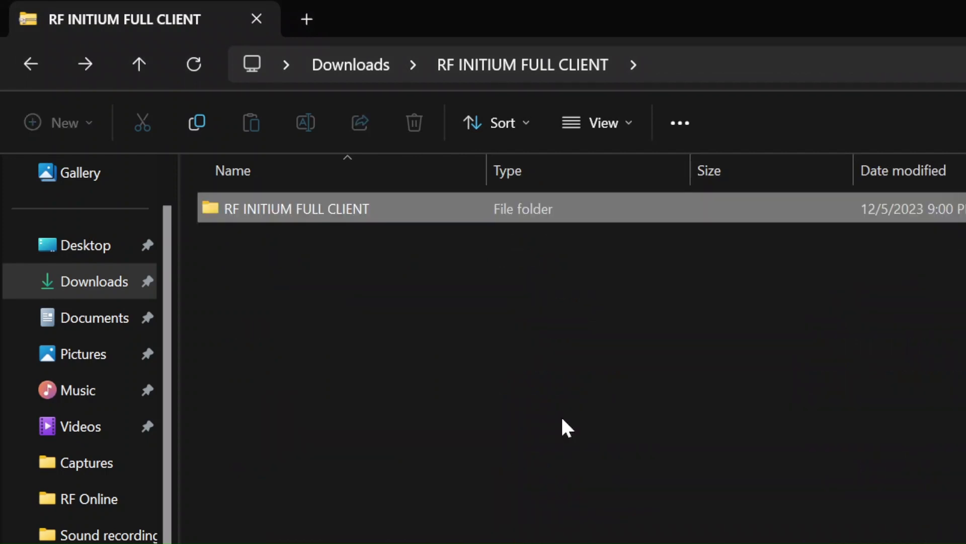
Go back out of the inner client folder to the archive's top level.
{"action": "key", "text": "BackSpace"}
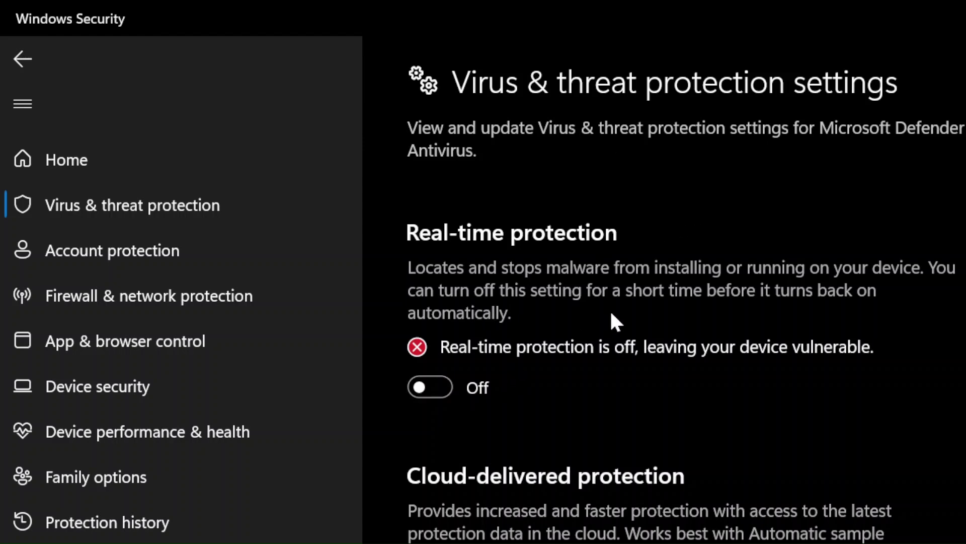
{"action": "scroll", "coordinate": [610, 309], "scroll_direction": "down", "scroll_amount": 3}
{"action": "scroll", "coordinate": [623, 297], "scroll_direction": "down", "scroll_amount": 3}
{"action": "scroll", "coordinate": [711, 338], "scroll_direction": "down", "scroll_amount": 3}
{"action": "scroll", "coordinate": [710, 338], "scroll_direction": "down", "scroll_amount": 2}
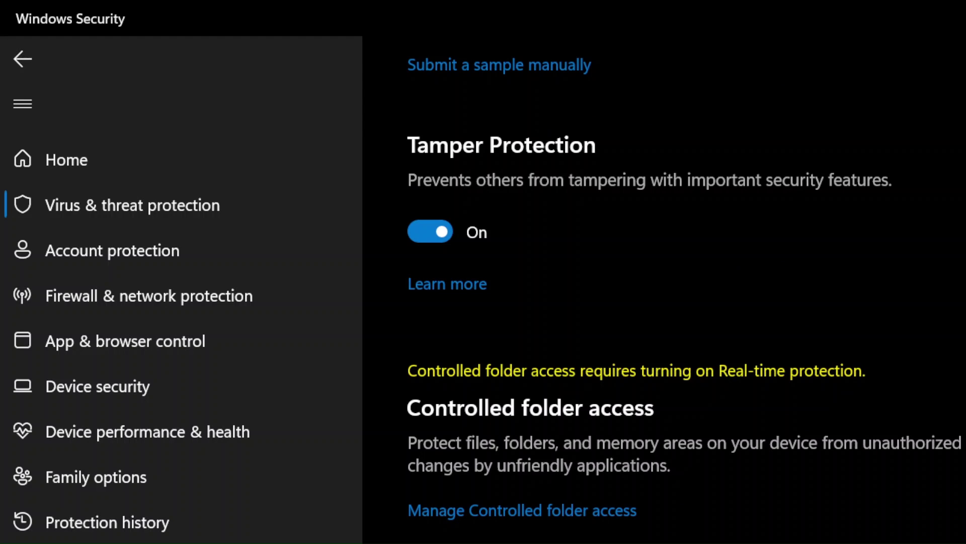
{"action": "scroll", "coordinate": [665, 302], "scroll_direction": "up", "scroll_amount": 5}
{"action": "scroll", "coordinate": [664, 302], "scroll_direction": "up", "scroll_amount": 2}
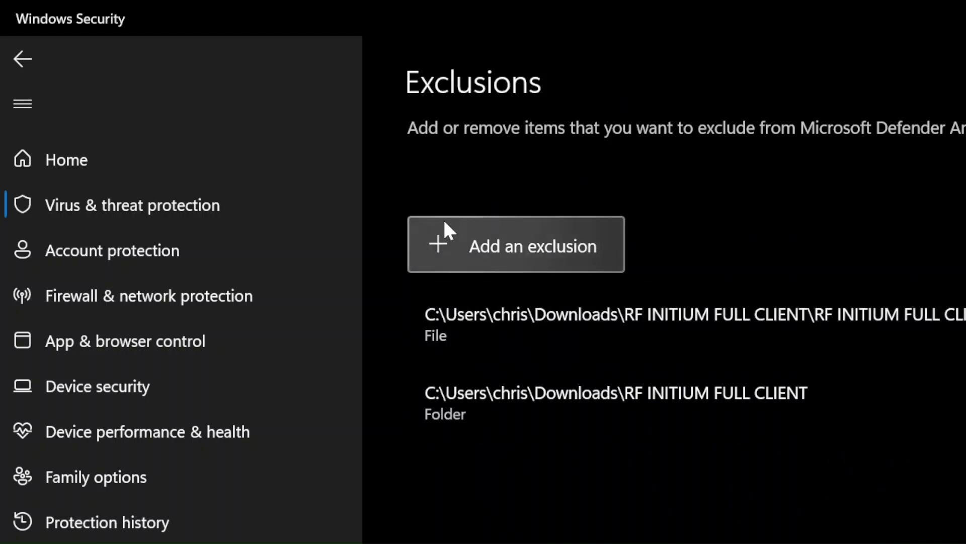
Add the RF INITIUM FULL CLIENT folder in Downloads as a Defender folder exclusion.
{"action": "left_click", "coordinate": [440, 246]}
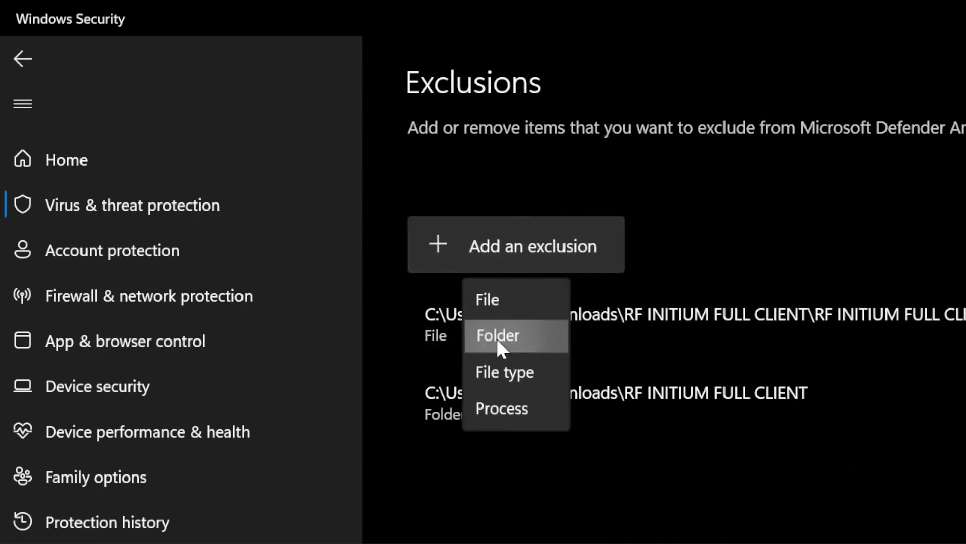
{"action": "left_click", "coordinate": [496, 336]}
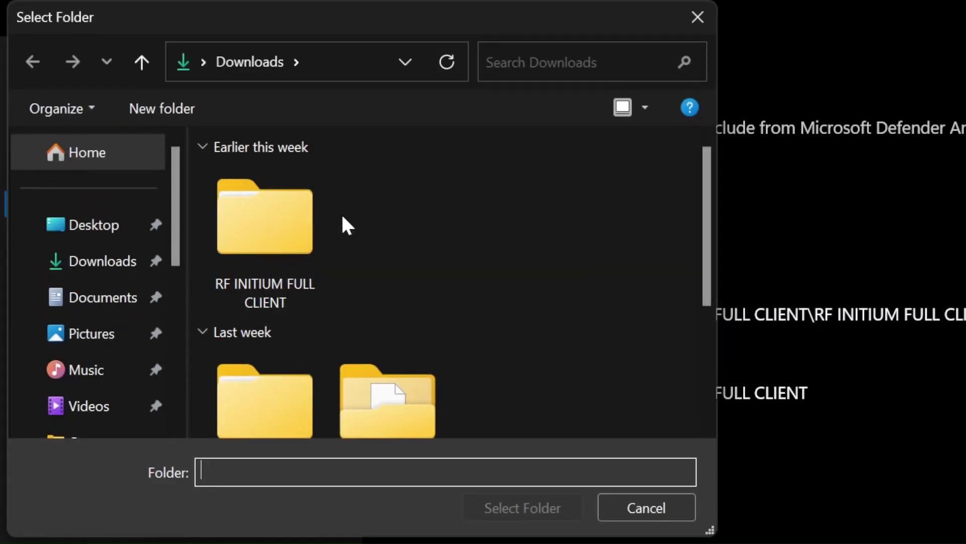
{"action": "left_click", "coordinate": [263, 223]}
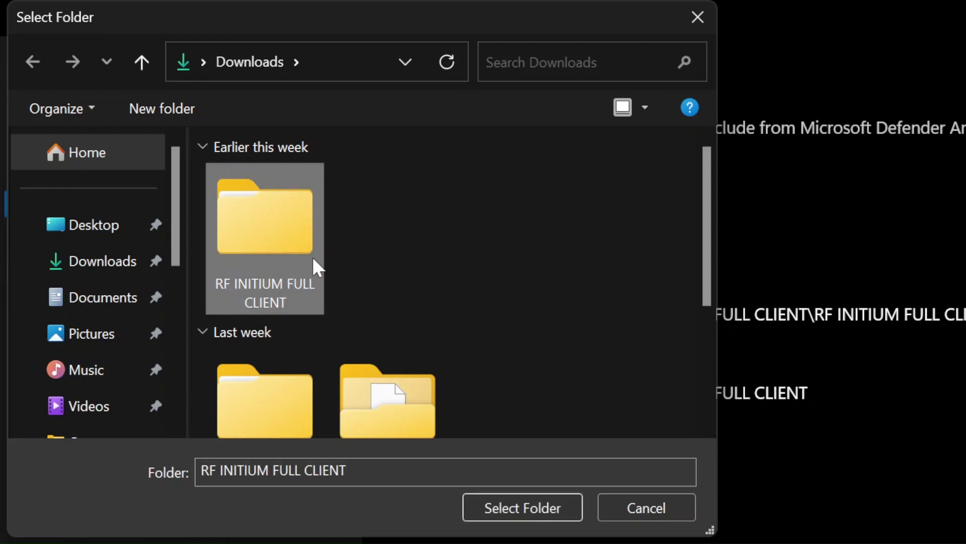
{"action": "scroll", "coordinate": [371, 265], "scroll_direction": "down", "scroll_amount": 2}
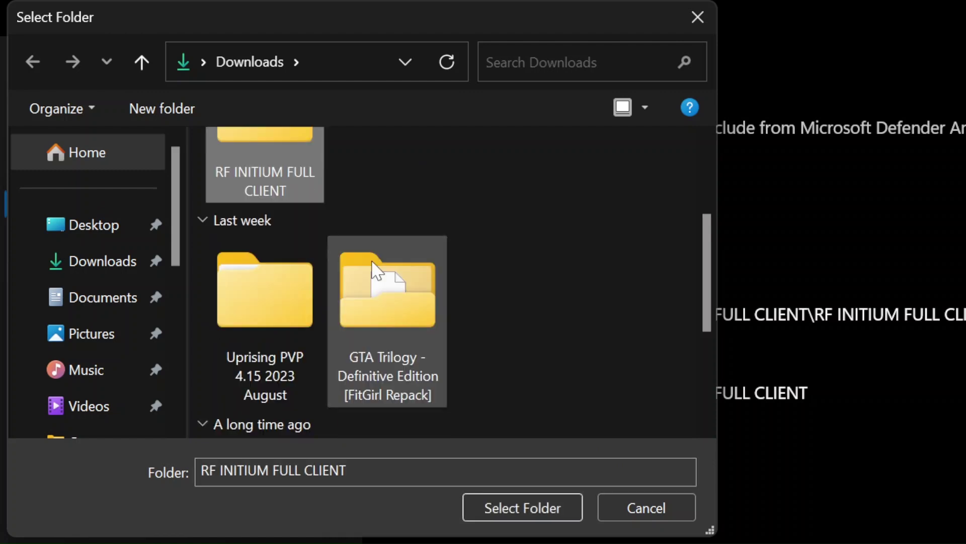
{"action": "scroll", "coordinate": [362, 271], "scroll_direction": "up", "scroll_amount": 2}
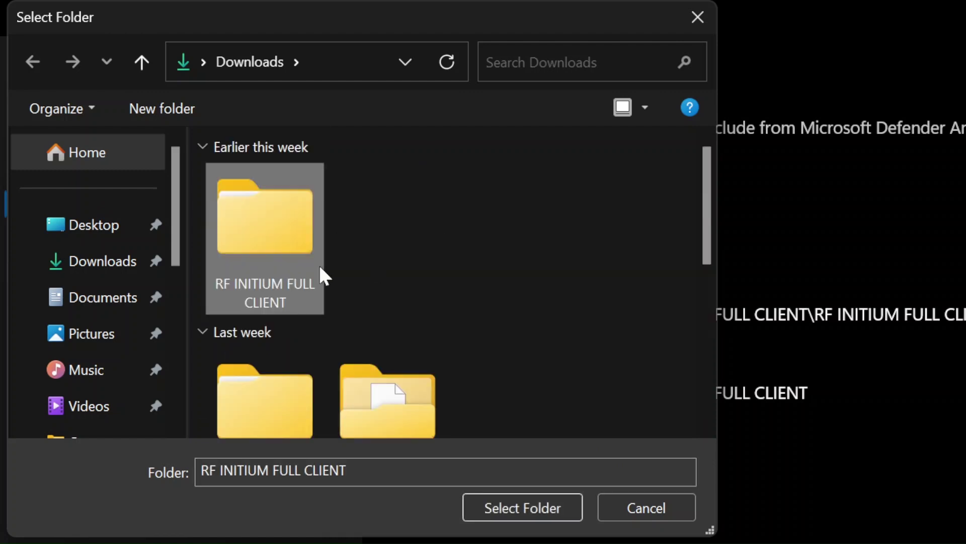
{"action": "left_click", "coordinate": [518, 514]}
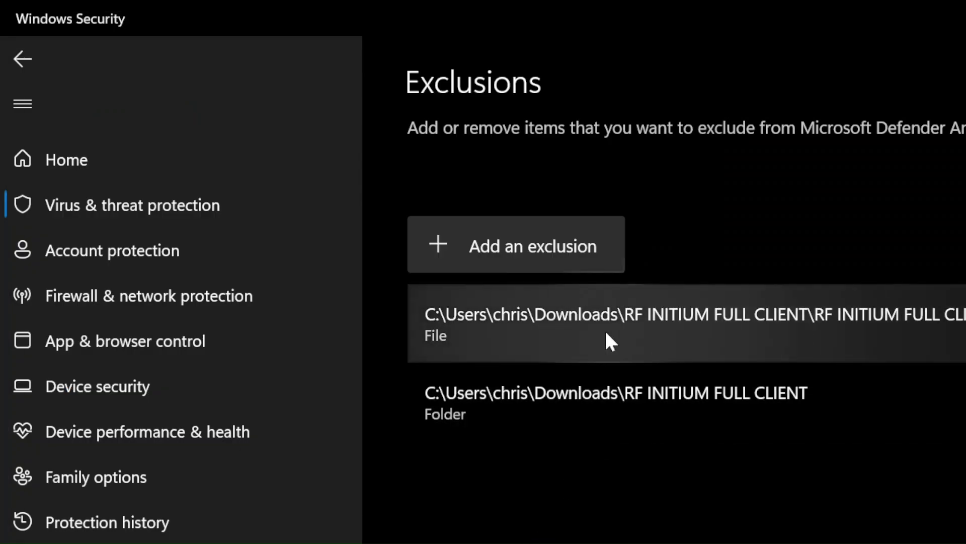
Add the RF_INITIUM application inside the client folder as a Defender file exclusion.
{"action": "left_click", "coordinate": [540, 269]}
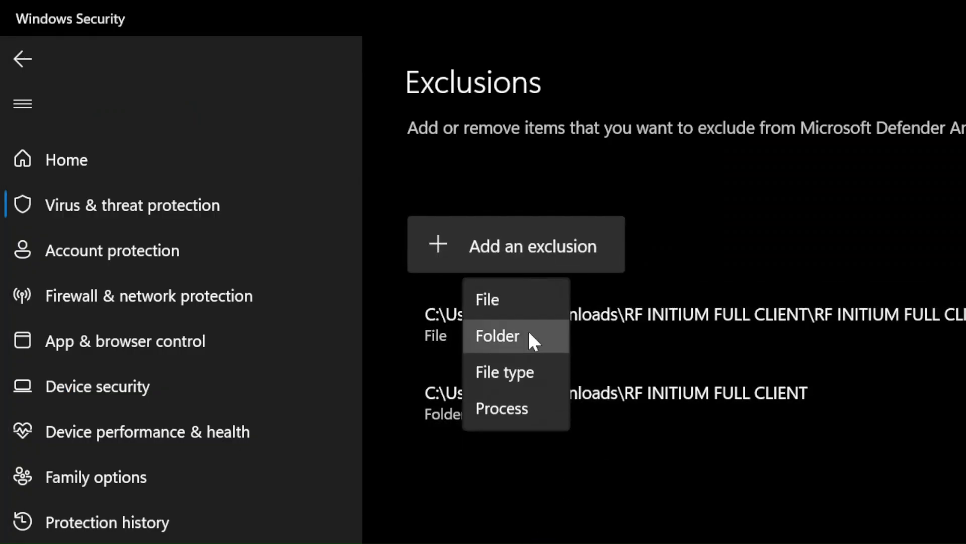
{"action": "left_click", "coordinate": [539, 337]}
{"action": "left_click", "coordinate": [534, 261]}
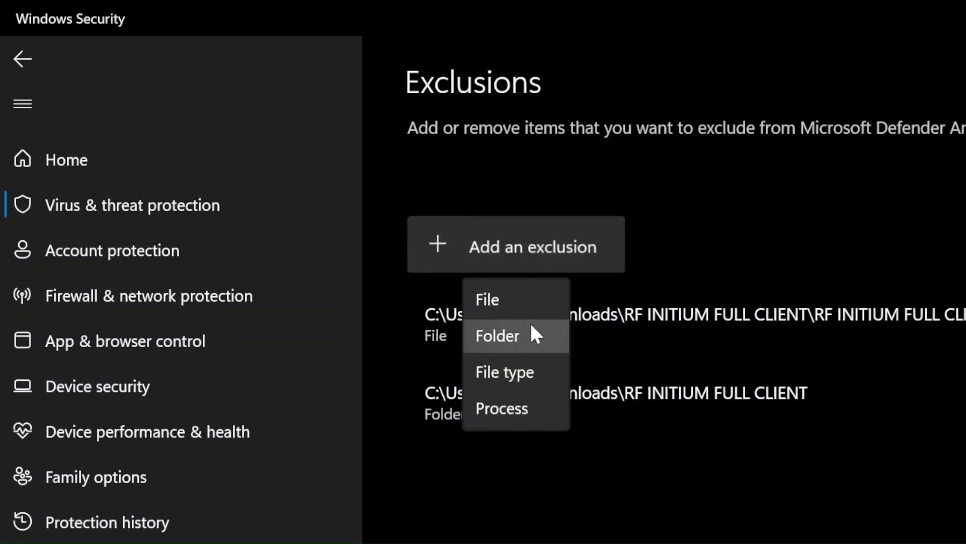
{"action": "left_click", "coordinate": [503, 300]}
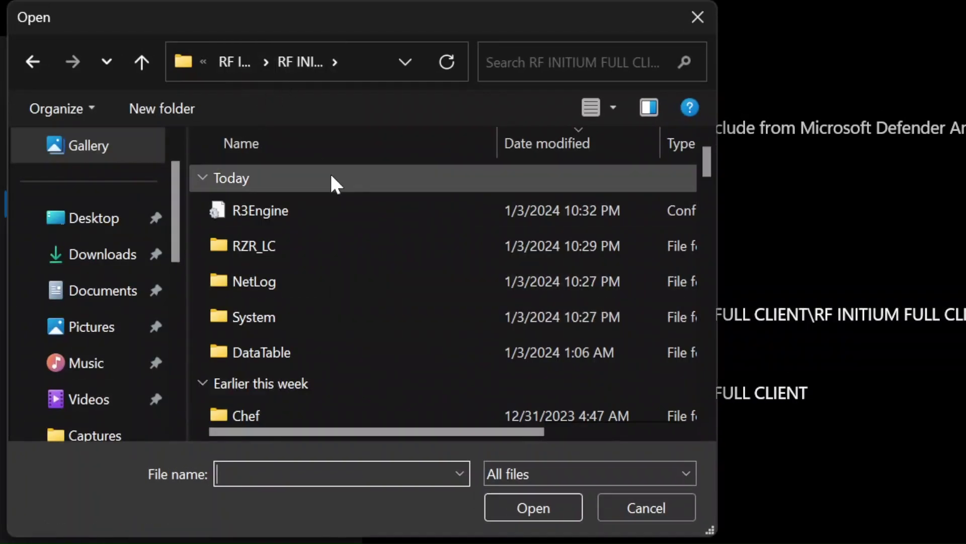
{"action": "scroll", "coordinate": [340, 273], "scroll_direction": "down", "scroll_amount": 3}
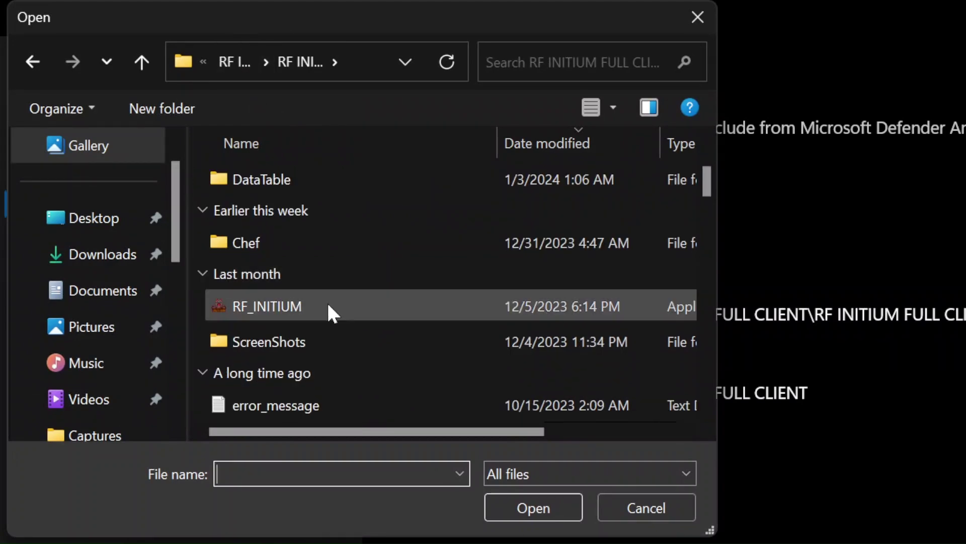
{"action": "left_click", "coordinate": [248, 313]}
{"action": "left_click_drag", "start_coordinate": [358, 431], "coordinate": [462, 432]}
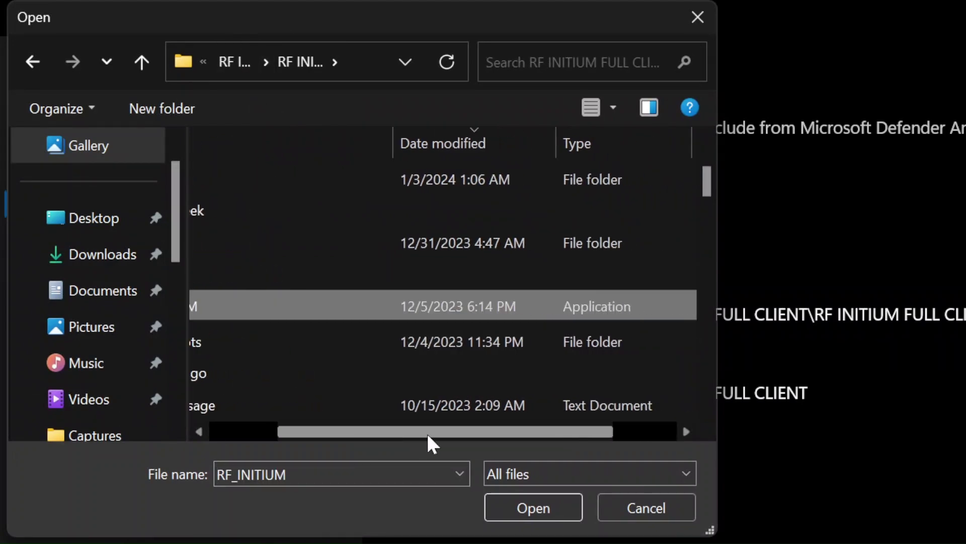
{"action": "left_click", "coordinate": [553, 508]}
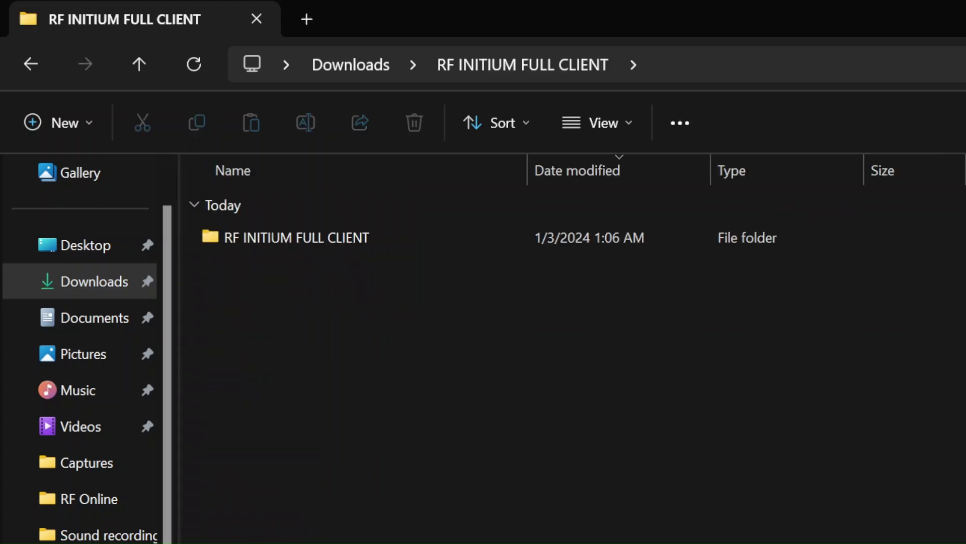
Run RF_INITIUM as administrator from the inner client folder and start the launcher's UPDATE.
{"action": "double_click", "coordinate": [287, 240]}
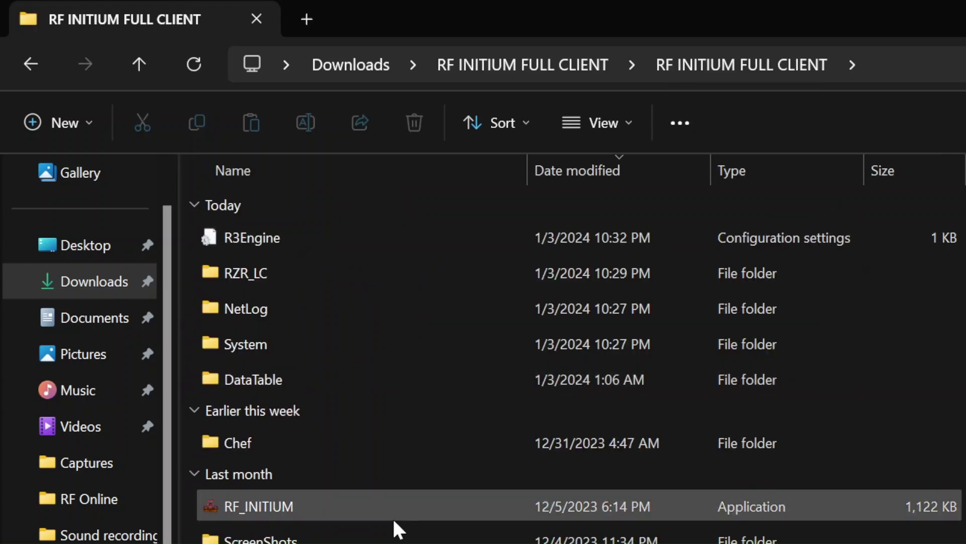
{"action": "left_click", "coordinate": [230, 501]}
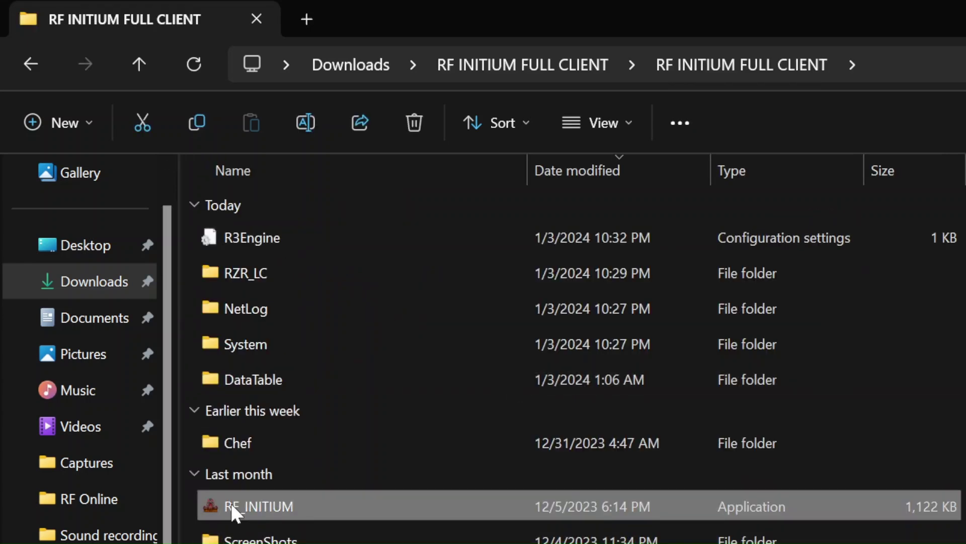
{"action": "mouse_move", "coordinate": [259, 507]}
{"action": "right_click", "coordinate": [282, 515]}
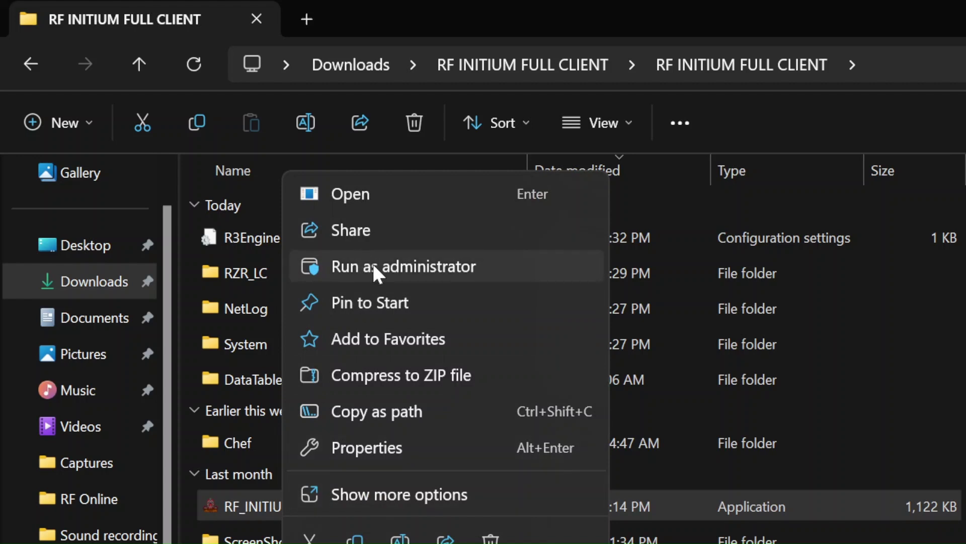
{"action": "left_click", "coordinate": [408, 270]}
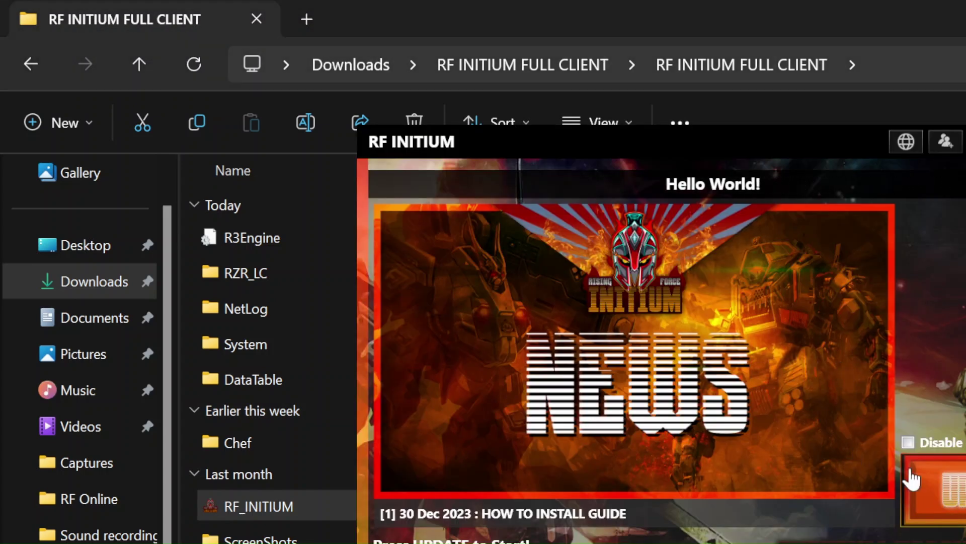
{"action": "left_click", "coordinate": [963, 500]}
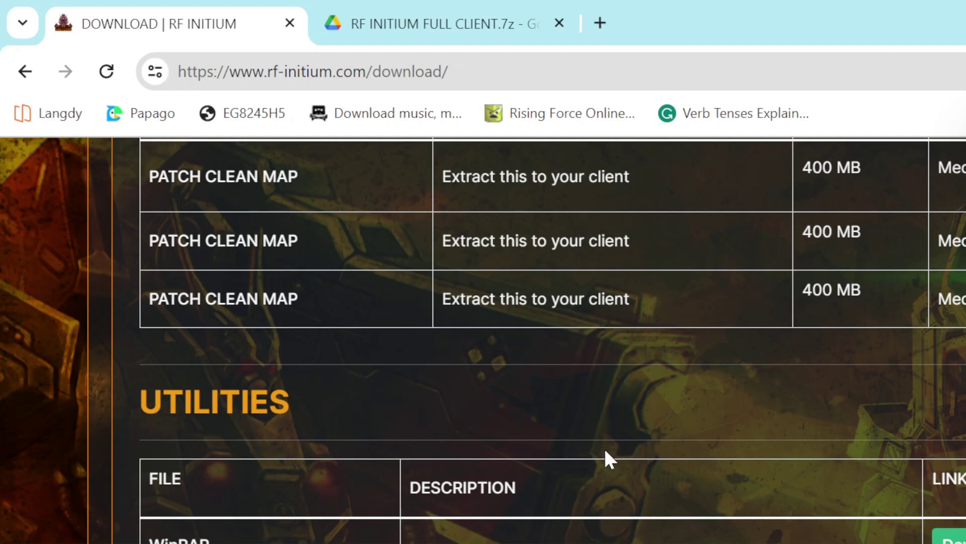
{"action": "scroll", "coordinate": [605, 453], "scroll_direction": "up", "scroll_amount": 5}
{"action": "scroll", "coordinate": [604, 457], "scroll_direction": "up", "scroll_amount": 5}
{"action": "scroll", "coordinate": [460, 511], "scroll_direction": "down", "scroll_amount": 2}
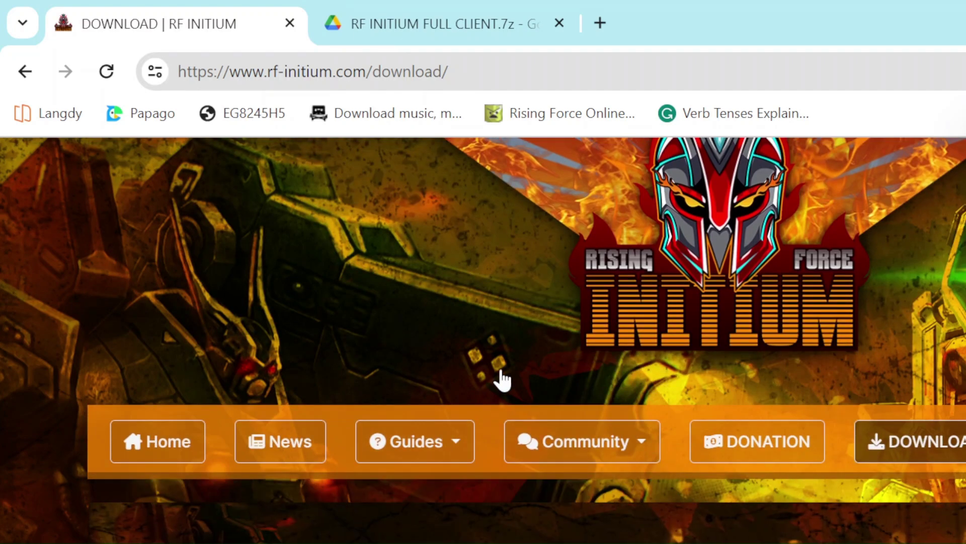
{"action": "scroll", "coordinate": [571, 425], "scroll_direction": "down", "scroll_amount": 2}
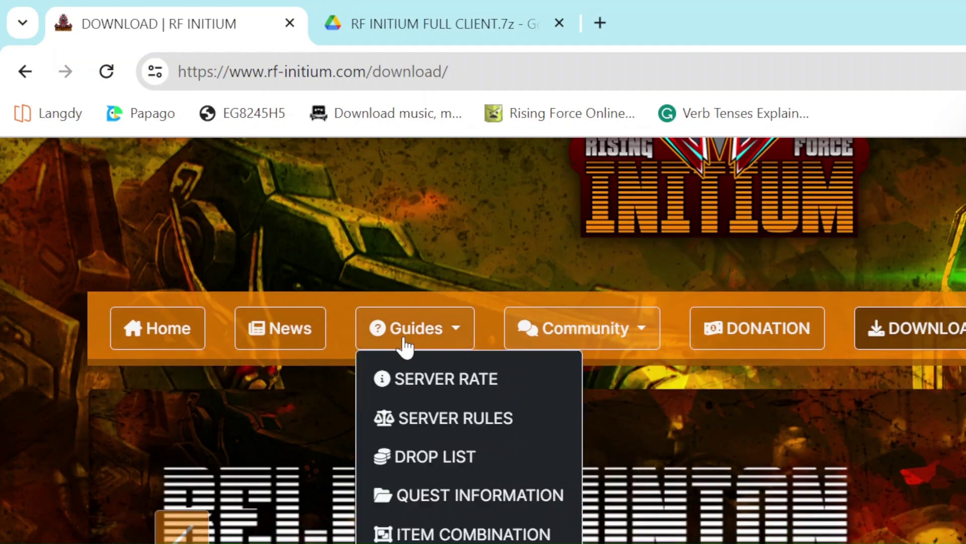
Go to the RF Initium home page with its latest news.
{"action": "left_click", "coordinate": [142, 340]}
{"action": "scroll", "coordinate": [400, 484], "scroll_direction": "down", "scroll_amount": 3}
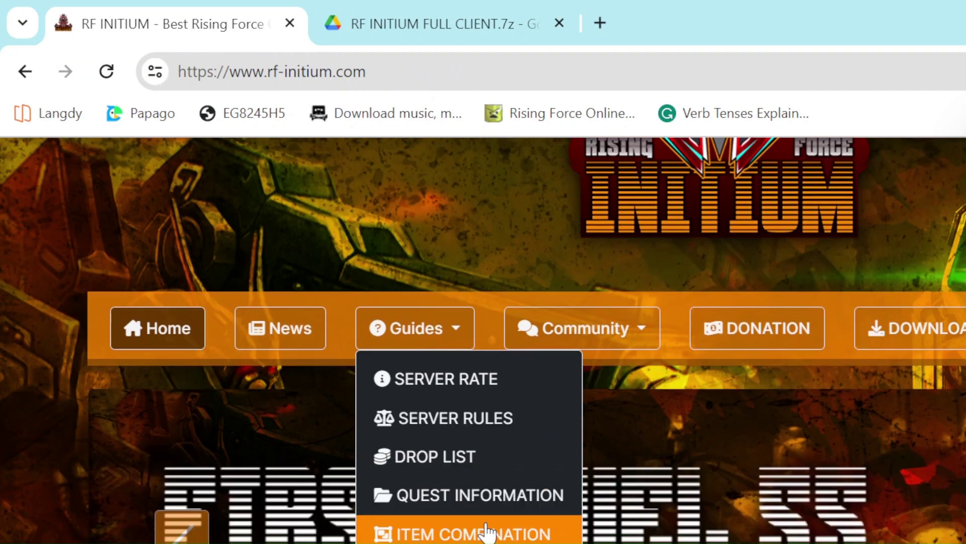
{"action": "scroll", "coordinate": [486, 529], "scroll_direction": "down", "scroll_amount": 3}
{"action": "scroll", "coordinate": [557, 518], "scroll_direction": "down", "scroll_amount": 2}
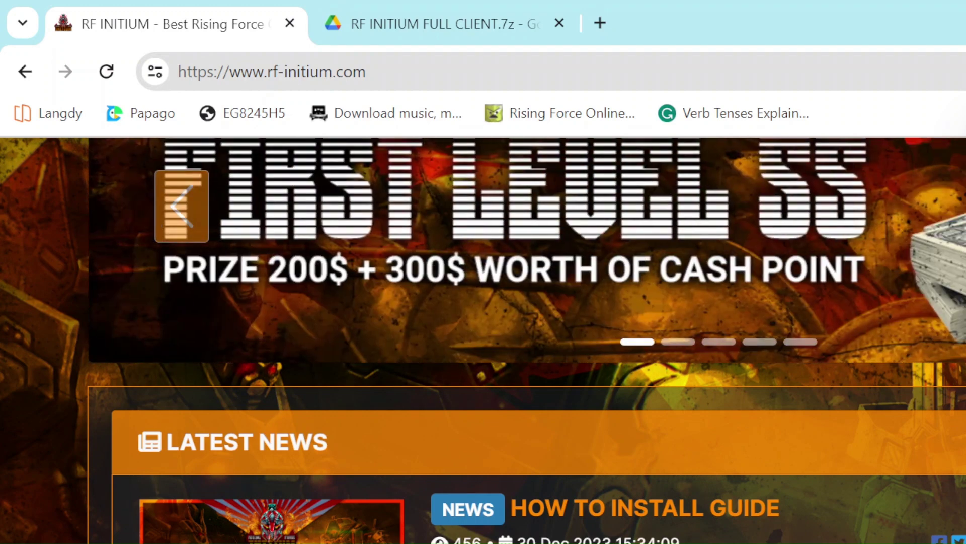
{"action": "scroll", "coordinate": [700, 370], "scroll_direction": "up", "scroll_amount": 3}
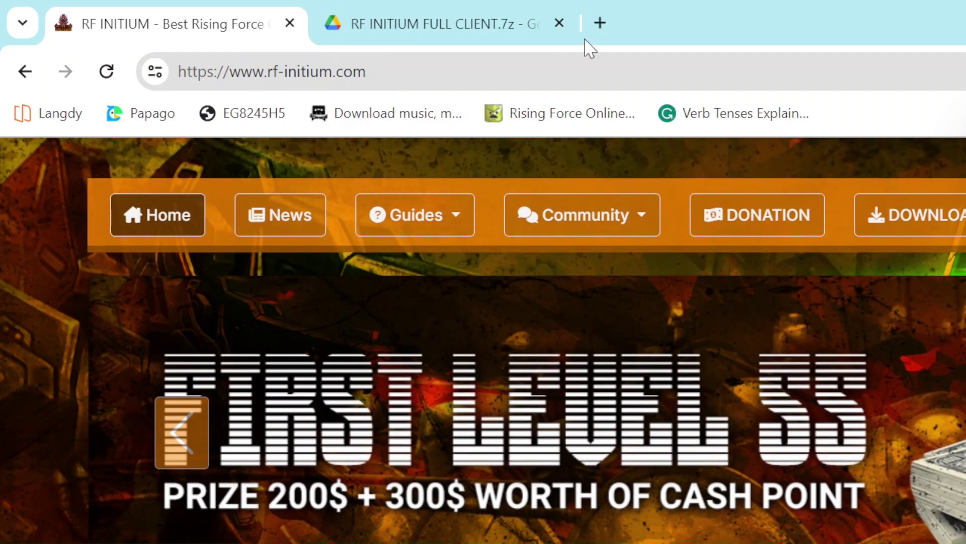